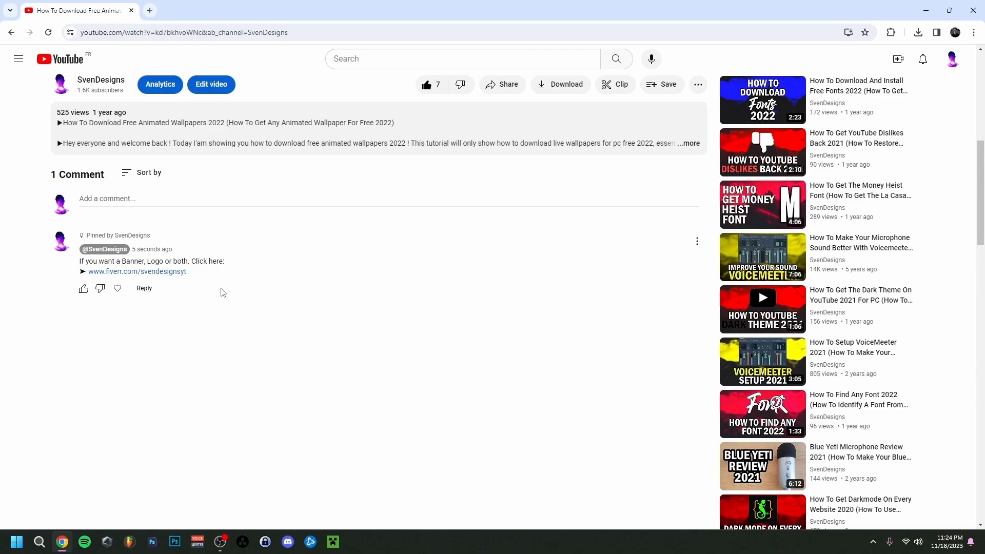
Open the Fiverr link in the pinned comment.
left_click(167, 273)
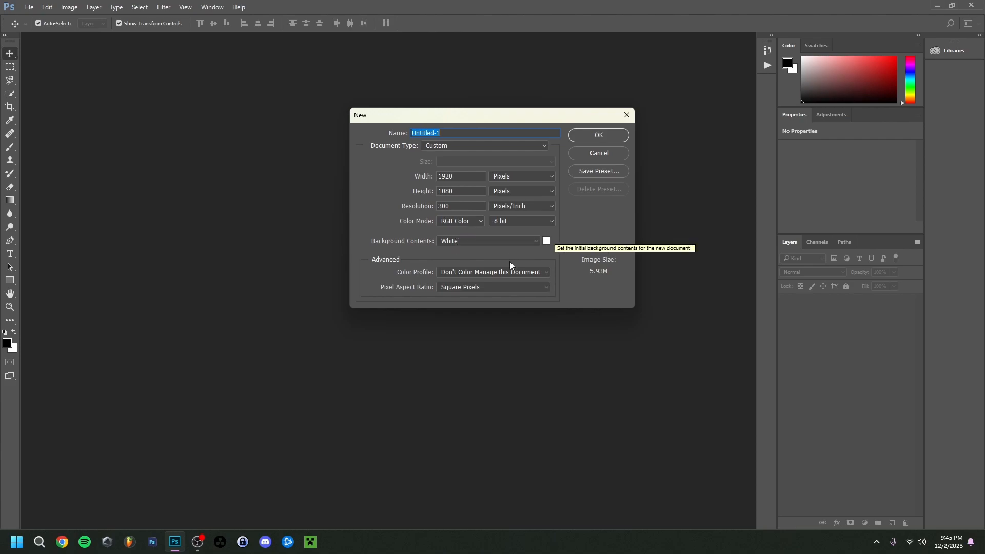
Create a 1920 × 1080 px RGB document at 300 pixels/inch with a white background and set the foreground colour to black (000000).
left_click(599, 135)
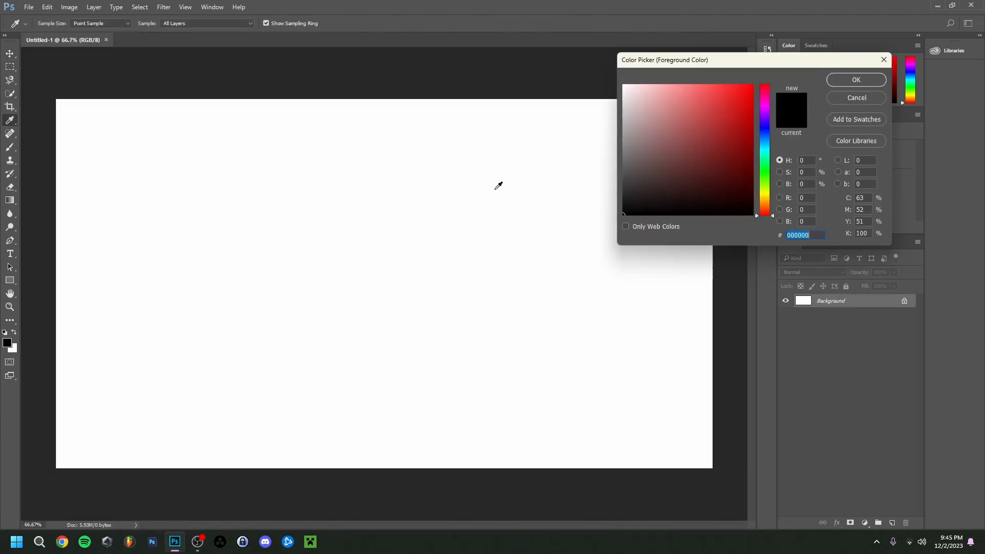
left_click(622, 215)
left_click(864, 79)
Draw a black rectangle of about 1934 × 1092 px that covers the whole canvas.
key("u")
left_click_drag(53, 98, 714, 470)
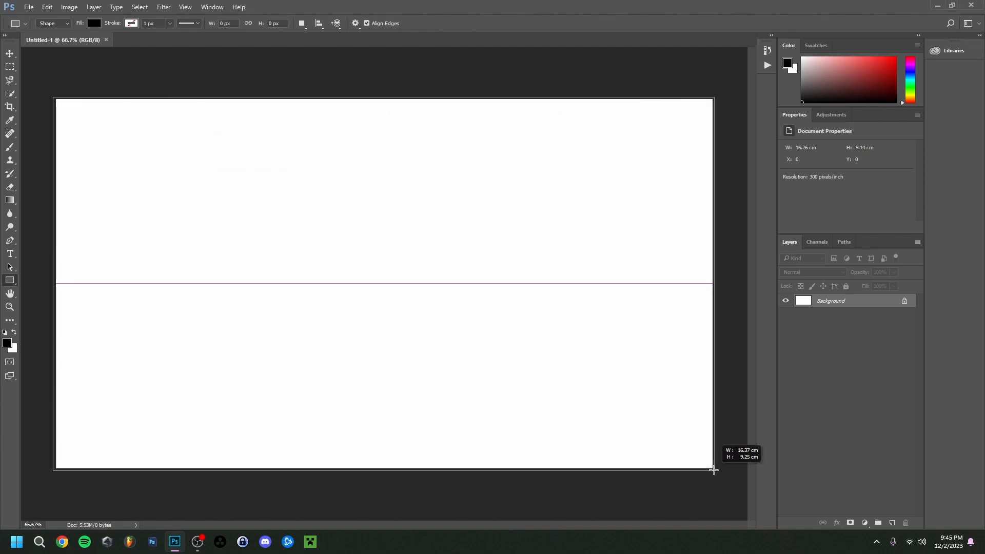
key("ctrl+t")
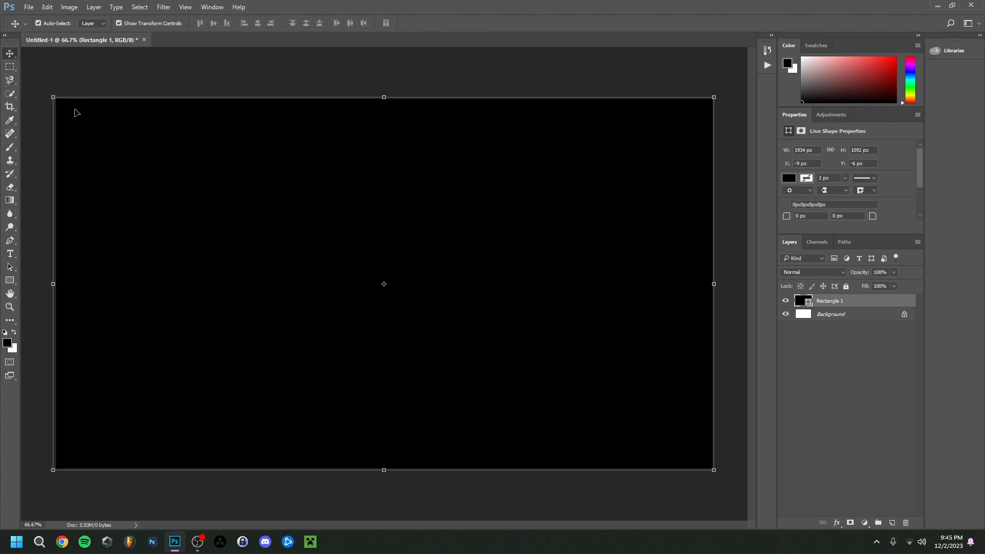
left_click_drag(392, 251, 390, 247)
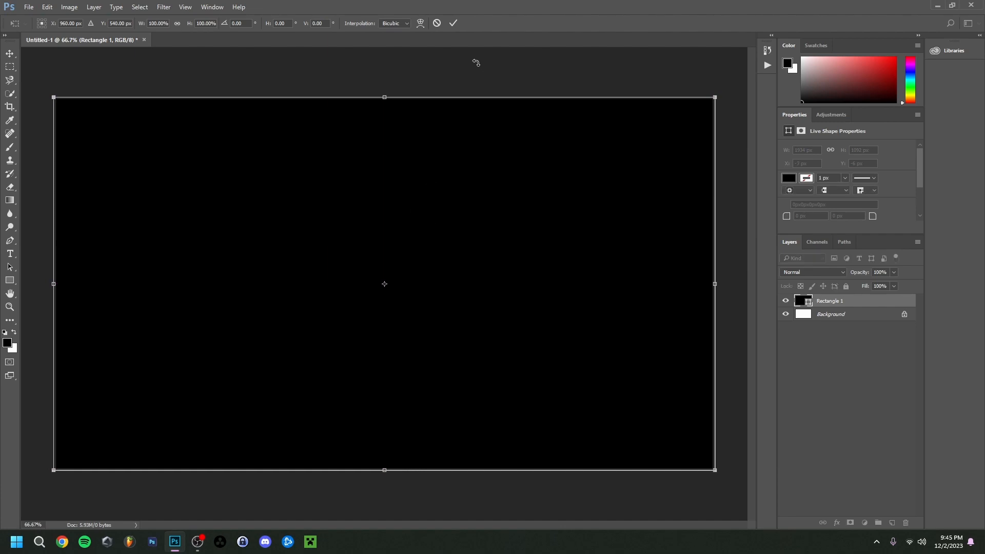
left_click(454, 24)
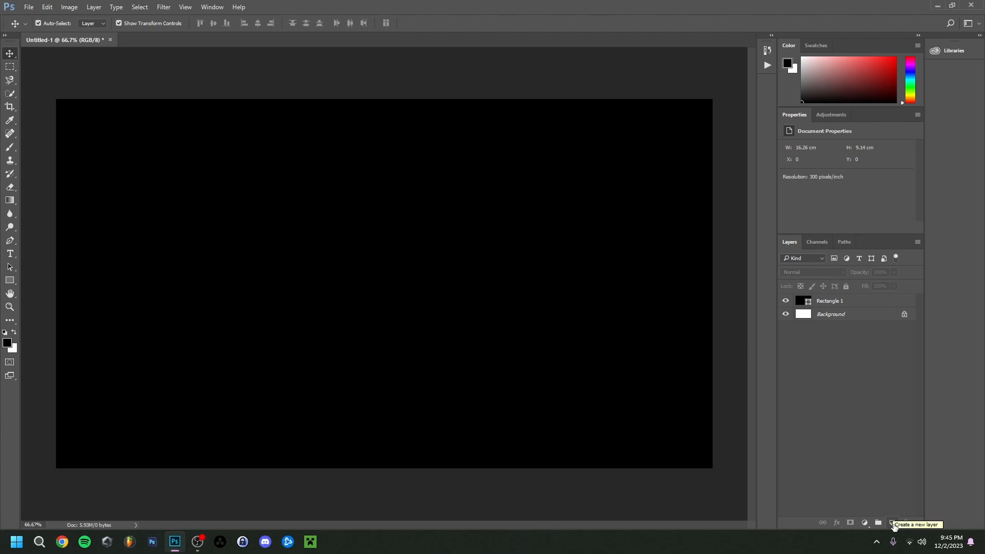
Add a new layer above the black rectangle and set the foreground colour to bright red (ff0f0f).
left_click(892, 524)
left_click(7, 343)
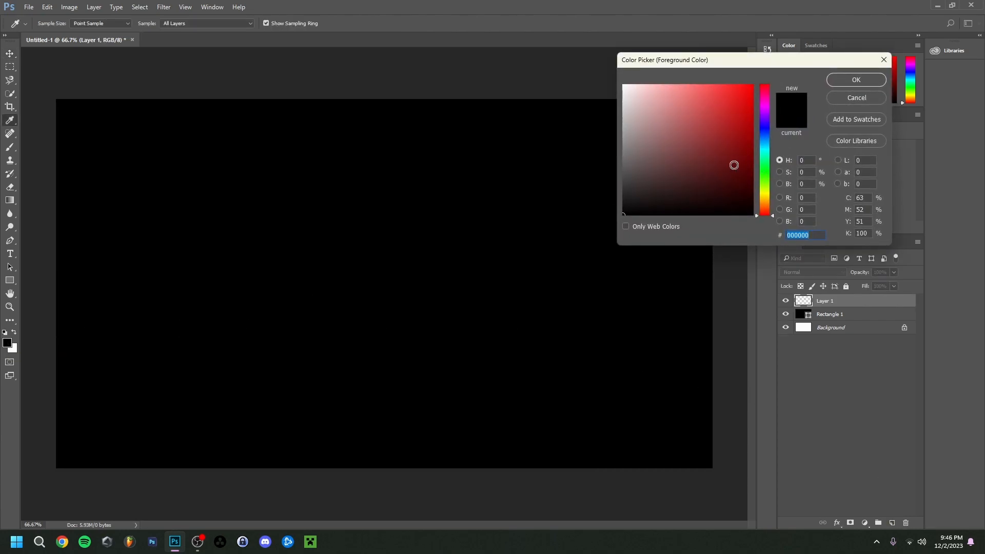
left_click_drag(725, 105, 746, 77)
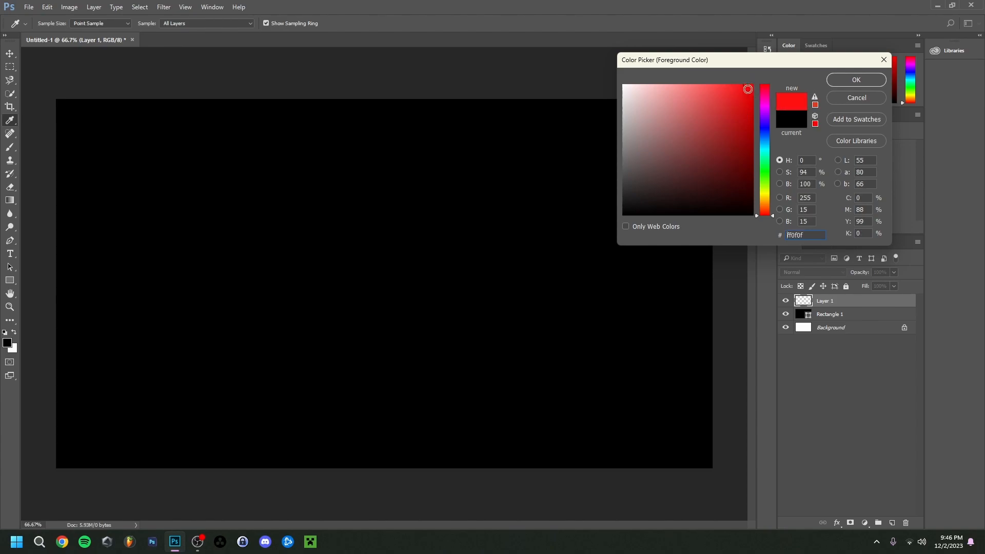
key("Return")
Set the Brush tool to a soft round tip of 2165 px with 0% hardness.
left_click(10, 148)
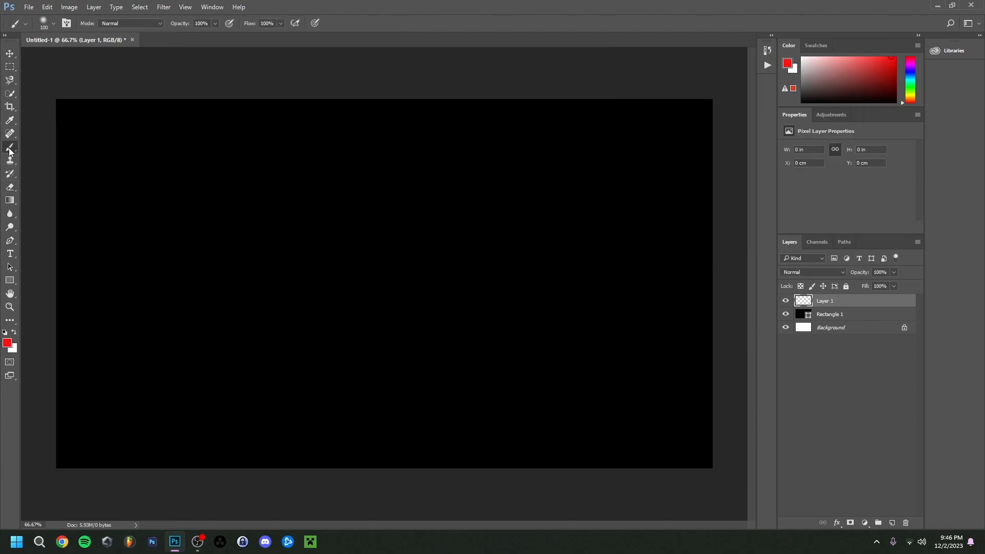
left_click(53, 23)
left_click_drag(100, 59, 101, 59)
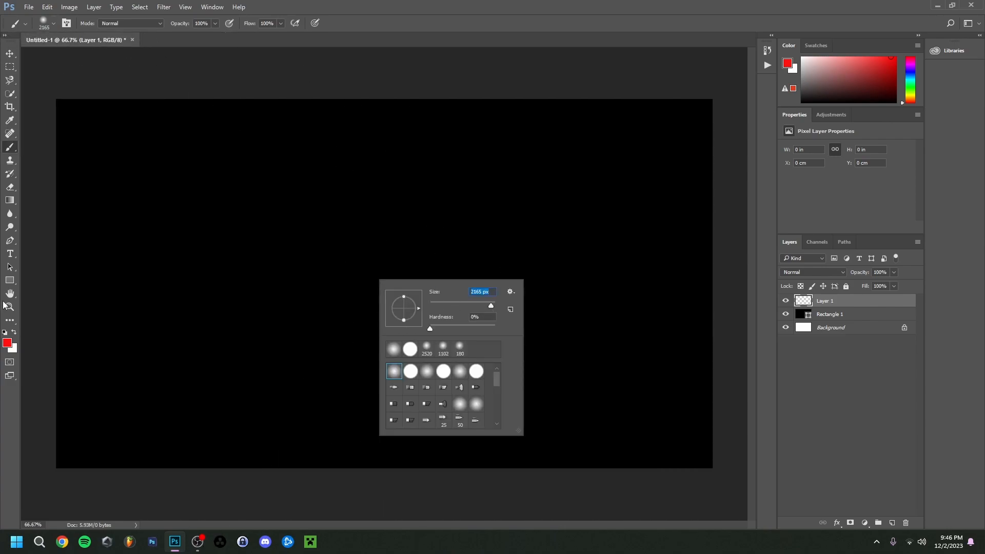
Paint a single large soft red glow in the centre of the canvas on the new layer.
key("z")
right_click(396, 257)
left_click(429, 326)
right_click(372, 249)
left_click(411, 323)
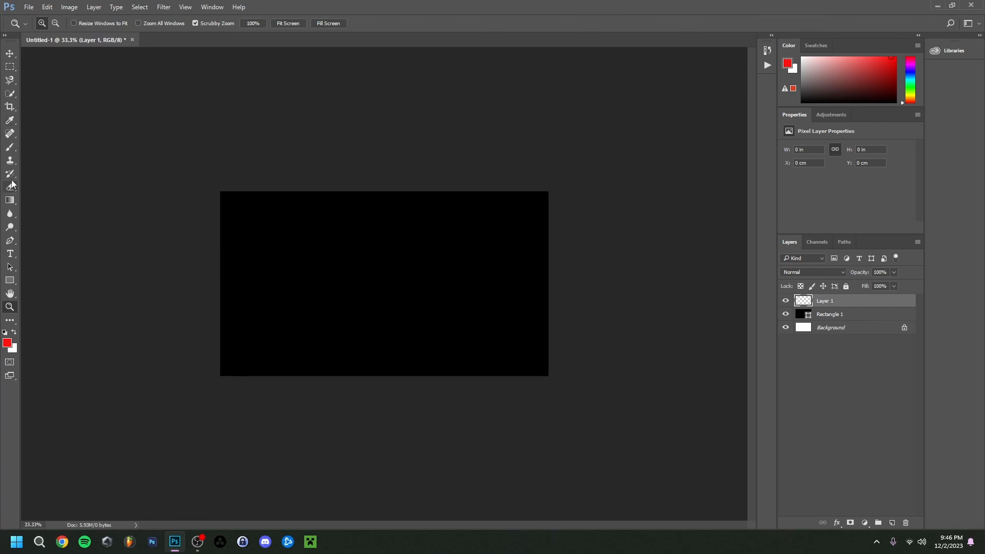
key("b")
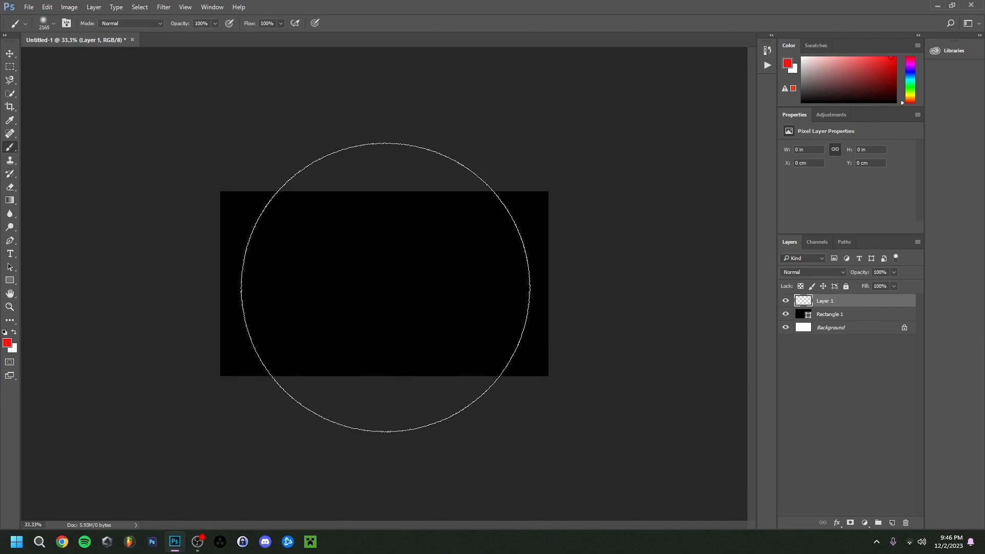
left_click(384, 287)
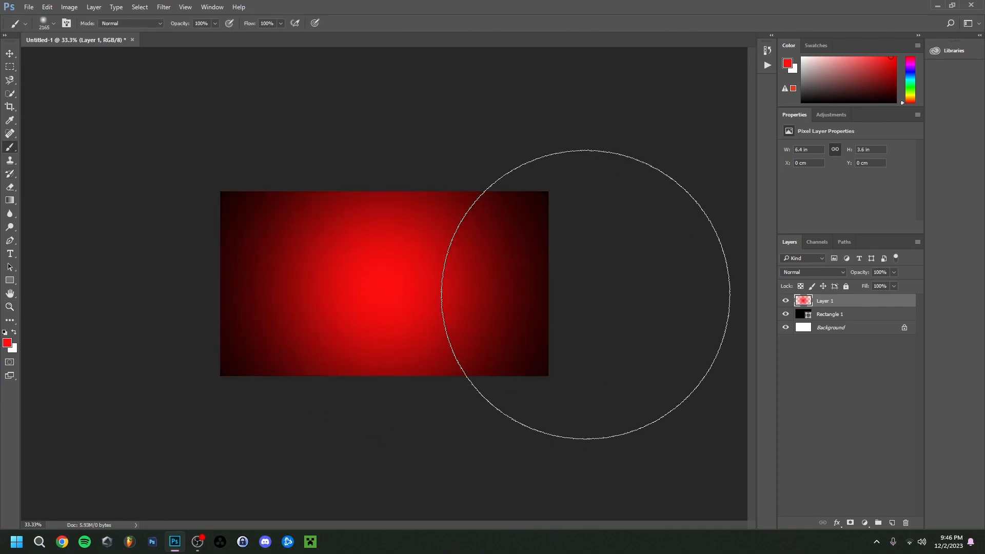
Place the file spider-man-2-4k-wallpaper-4096x2304-16935 into the document as a linked image.
left_click(9, 306)
left_click(431, 314)
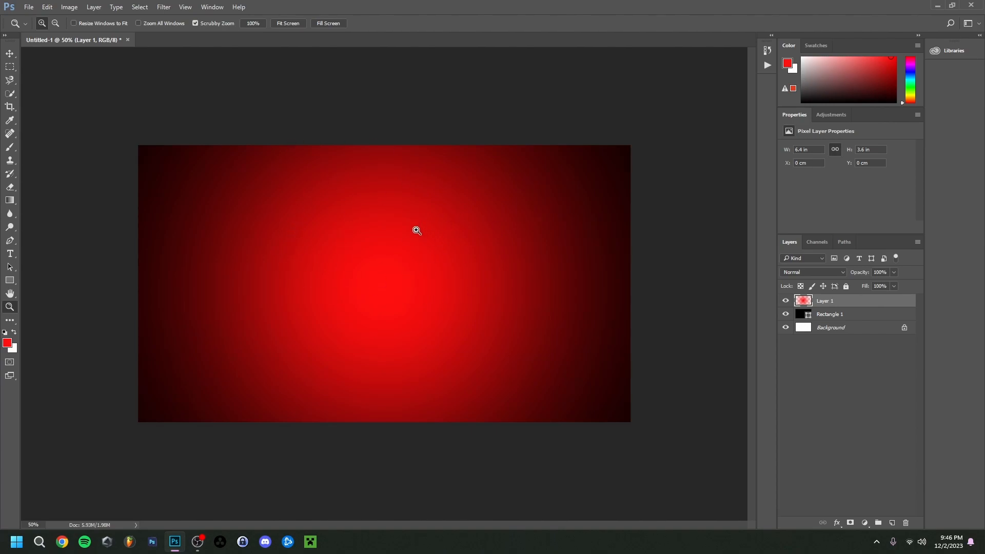
left_click(28, 7)
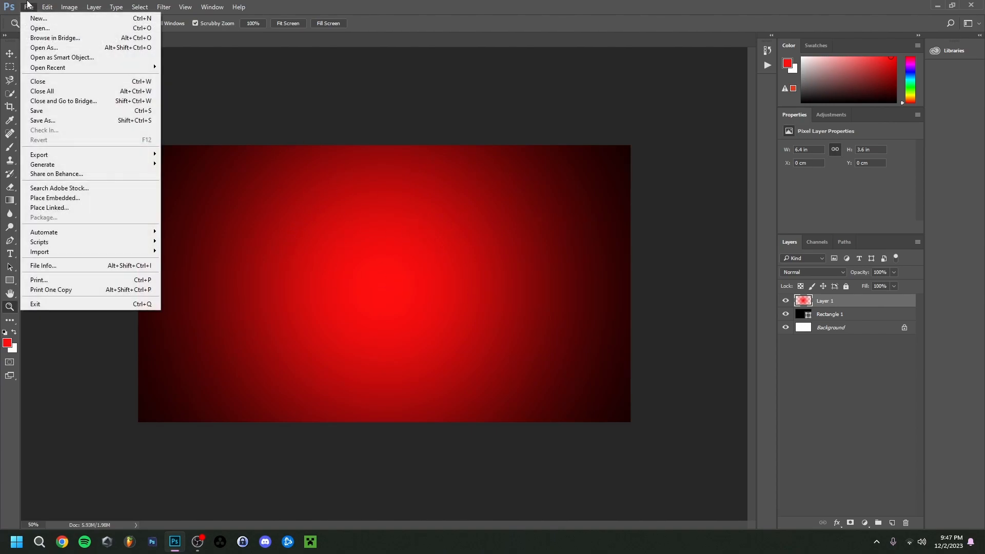
left_click(49, 208)
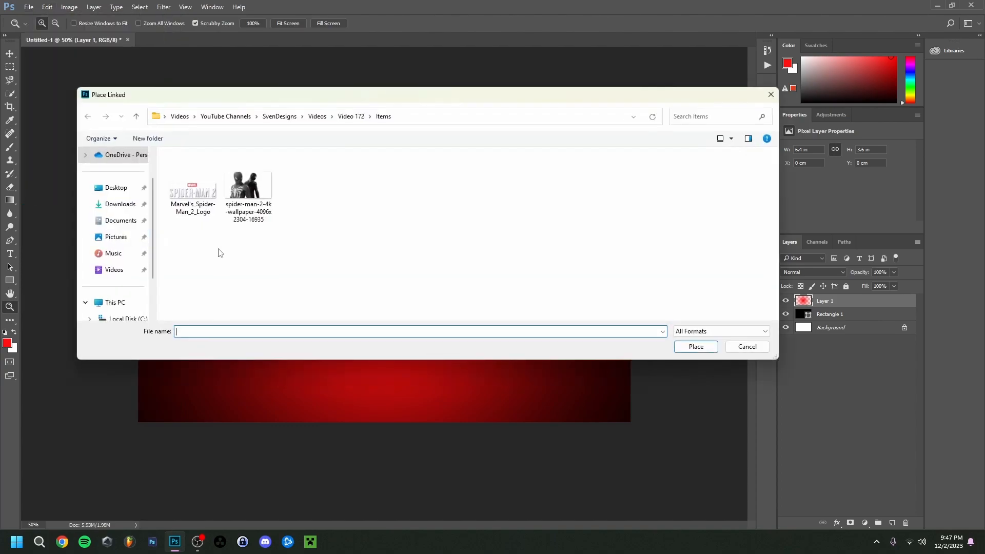
double_click(246, 201)
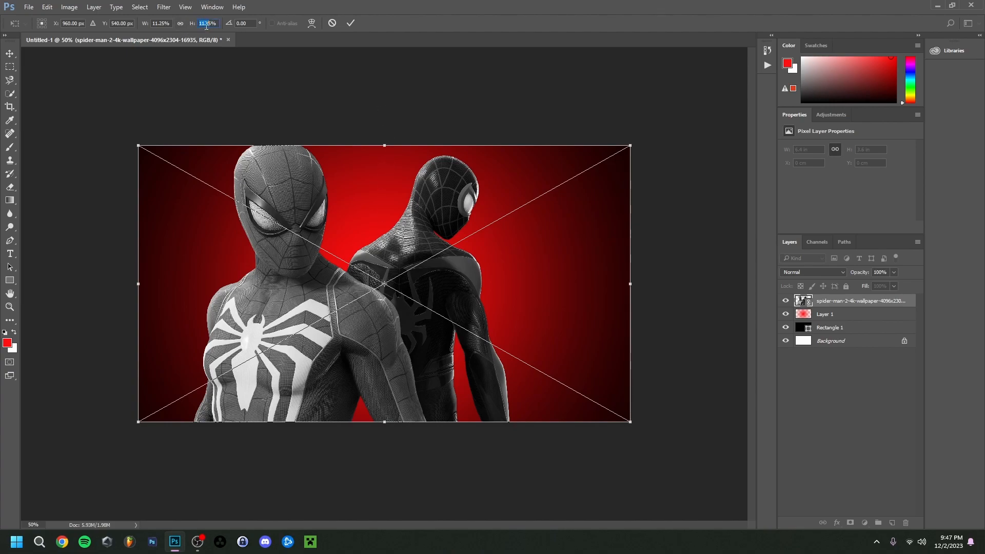
Scale the placed Spider-Man image to 11.5% with linked proportions and move it to the left side of the canvas.
type("11.5")
key("Return")
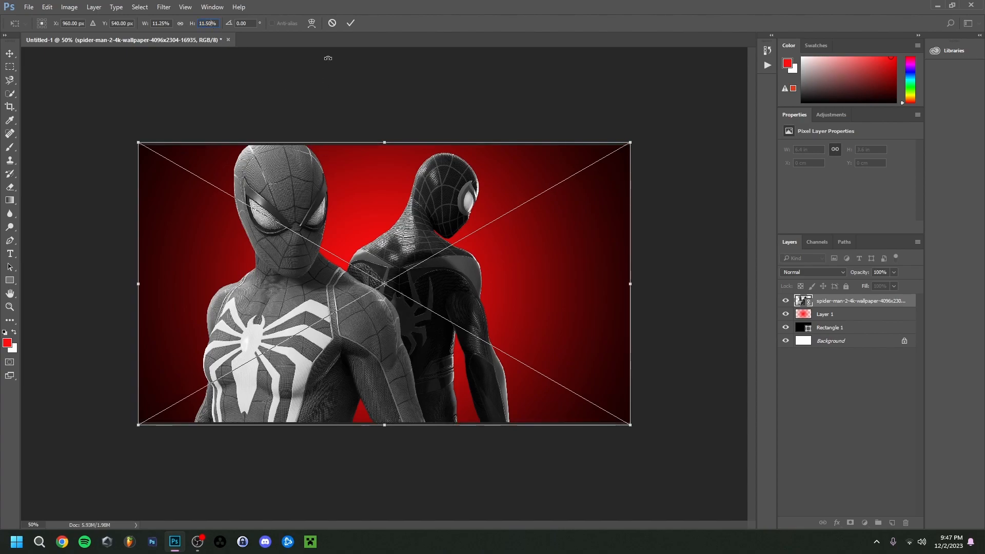
left_click(180, 23)
left_click_drag(354, 226, 250, 226)
left_click_drag(322, 231, 304, 231)
left_click_drag(236, 341, 236, 341)
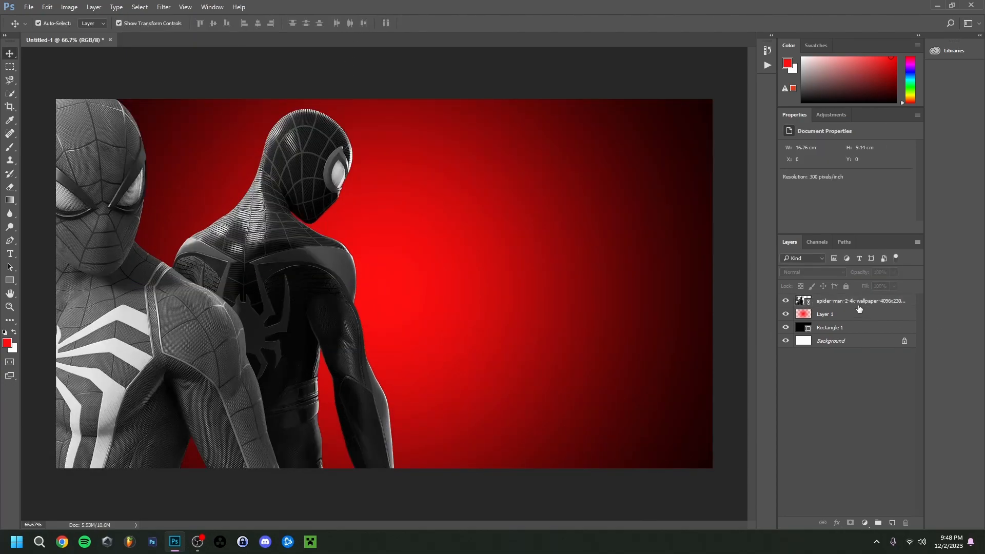
Use the Camera Raw Filter on the Spider-Man layer with Exposure +0.25, Contrast +57, Highlights +13, Shadows -35, Whites -1 and Blacks -79.
left_click(852, 302)
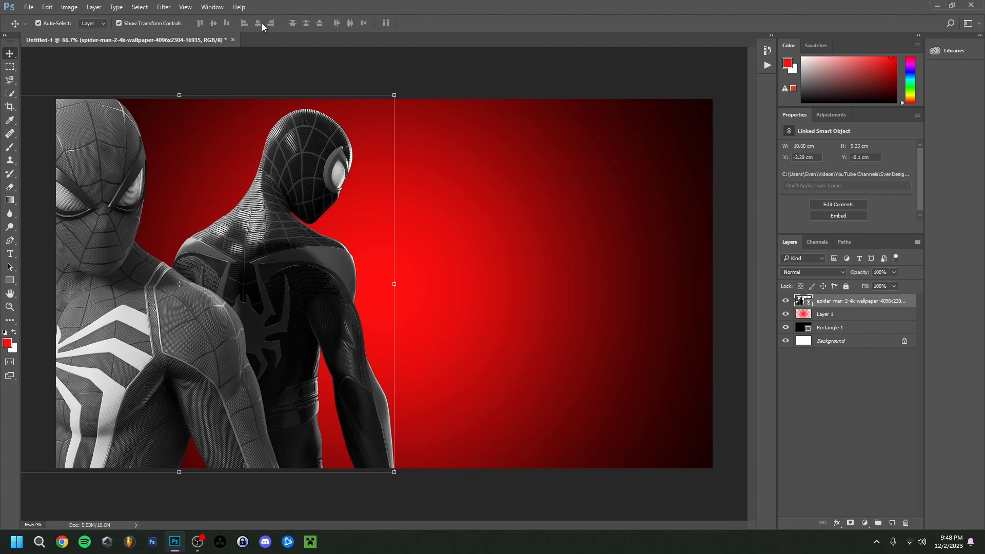
left_click(164, 7)
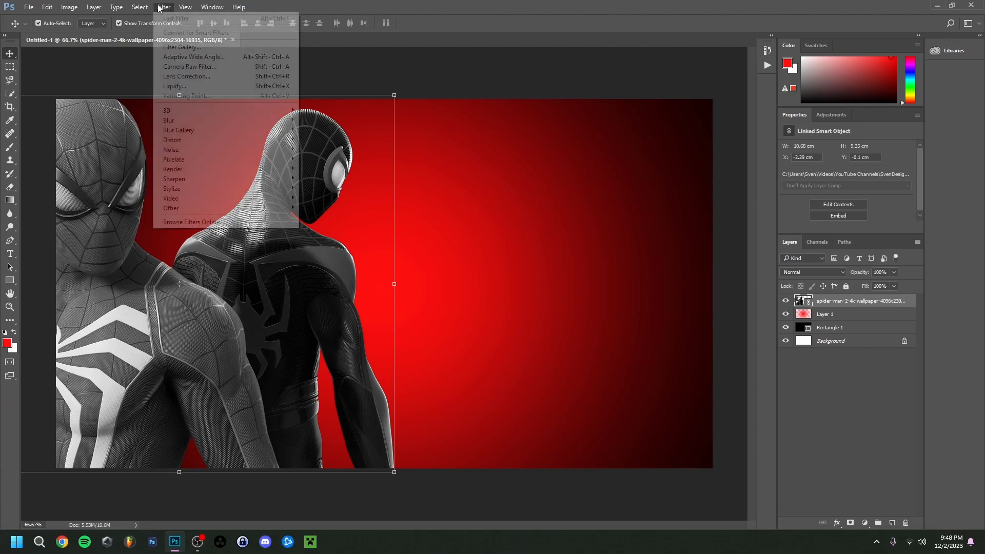
left_click(196, 69)
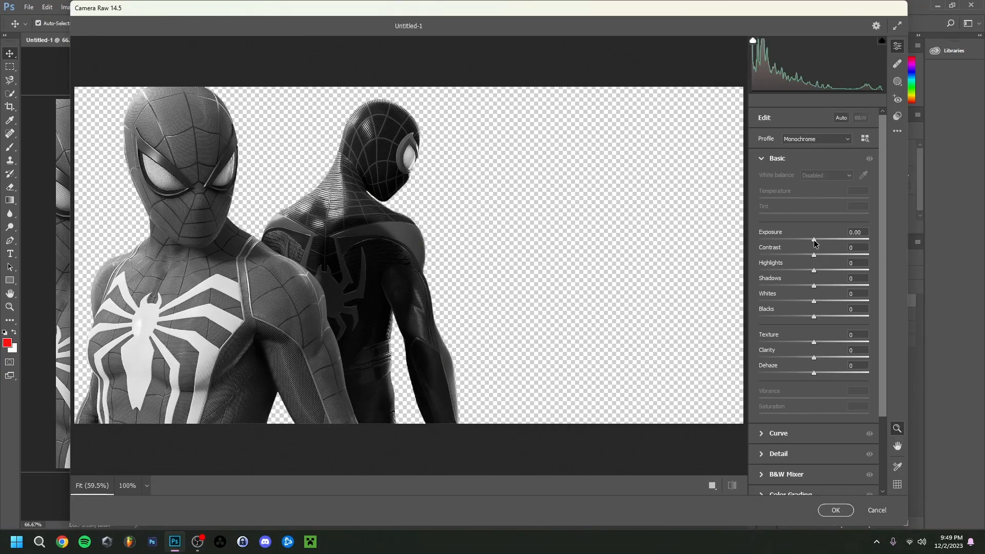
left_click_drag(816, 243, 822, 271)
left_click_drag(814, 286, 788, 302)
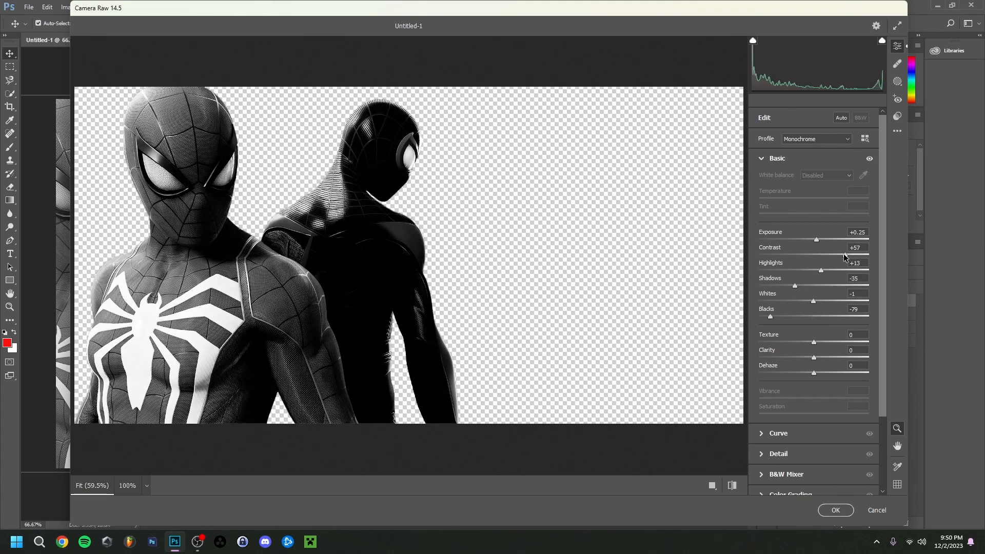
Refine the filter to Contrast +69, Exposure +0.10 and Blacks -79, reduce Texture, and apply it to the Spider-Man layer.
left_click_drag(844, 255, 848, 254)
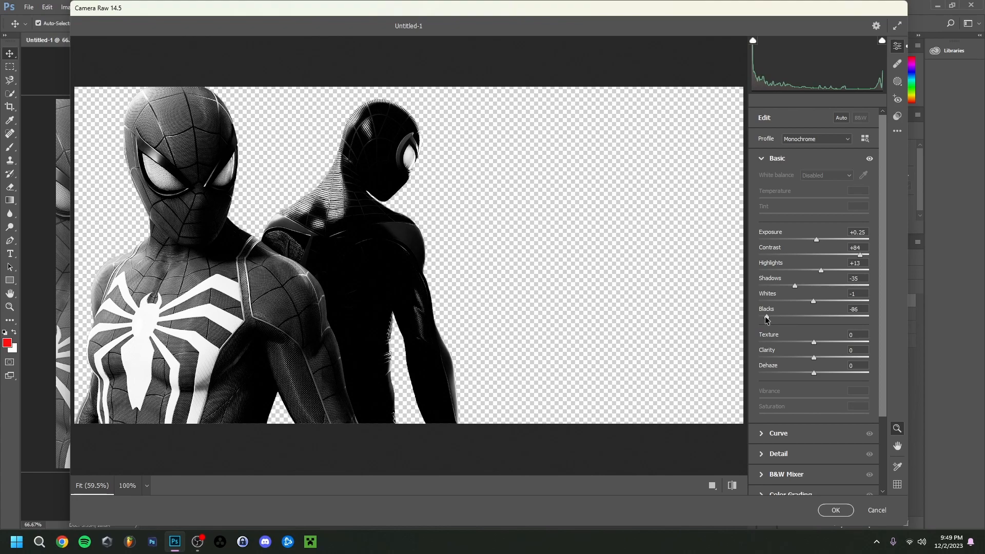
left_click_drag(766, 316, 769, 317)
left_click_drag(859, 255, 846, 254)
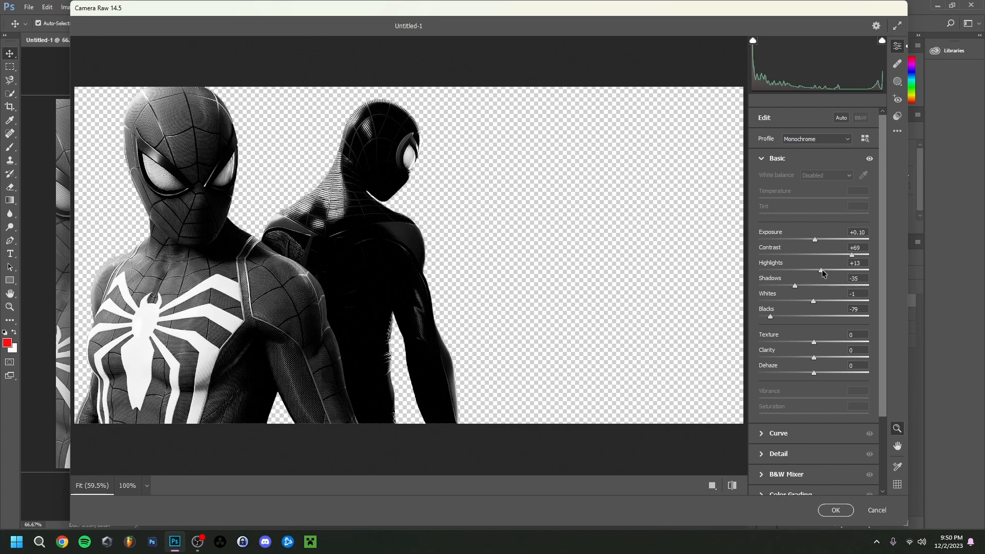
left_click_drag(822, 270, 812, 244)
mouse_move(813, 342)
left_mouse_down()
mouse_move(836, 342)
mouse_move(795, 342)
left_mouse_up()
left_click(836, 511)
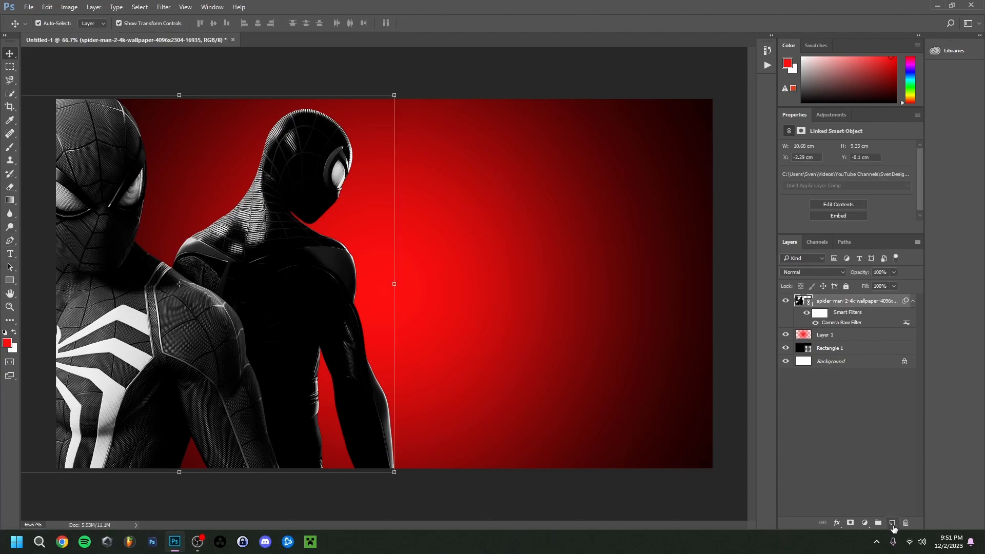
Add a new layer above the Spider-Man image and set the soft round brush size to 111 px.
left_click(893, 524)
left_click(10, 147)
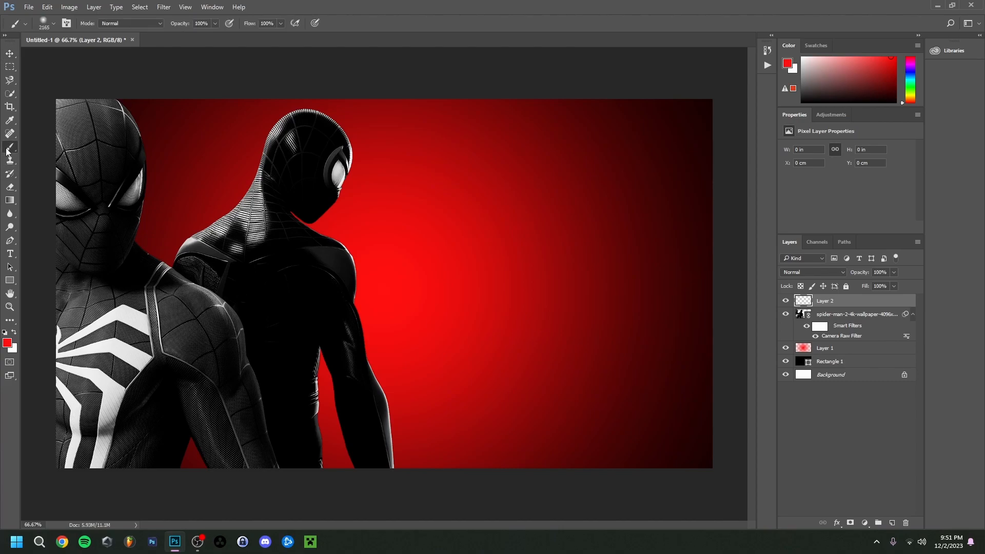
left_click(53, 23)
left_click_drag(96, 56, 99, 58)
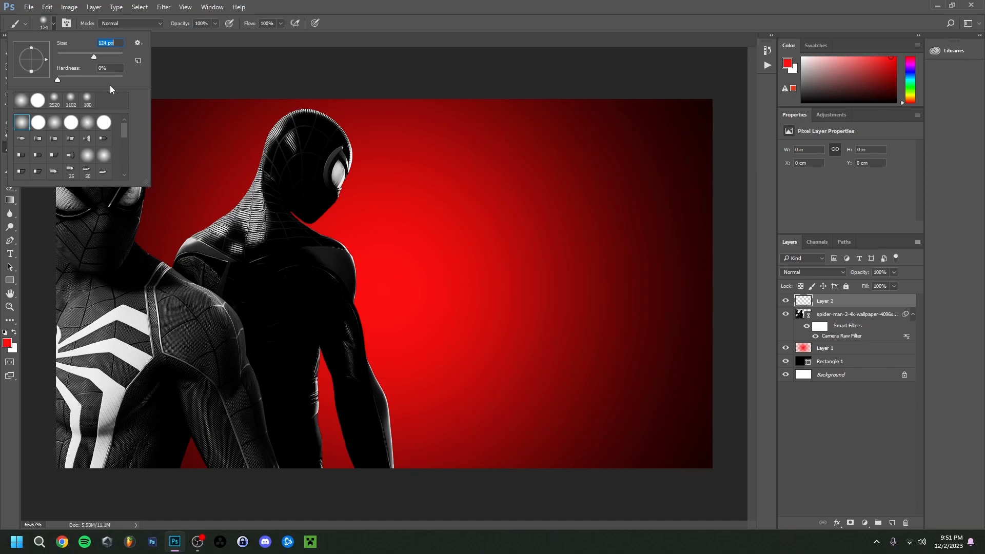
left_click_drag(94, 57, 91, 56)
Set the foreground colour to a slightly lighter red (ff1818).
left_click(8, 343)
left_click_drag(743, 86, 748, 98)
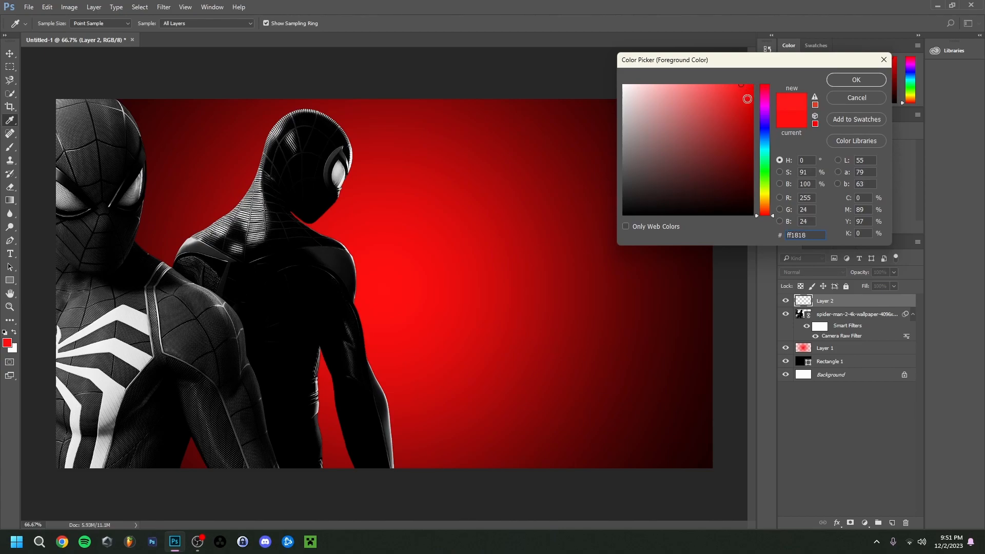
left_click(857, 79)
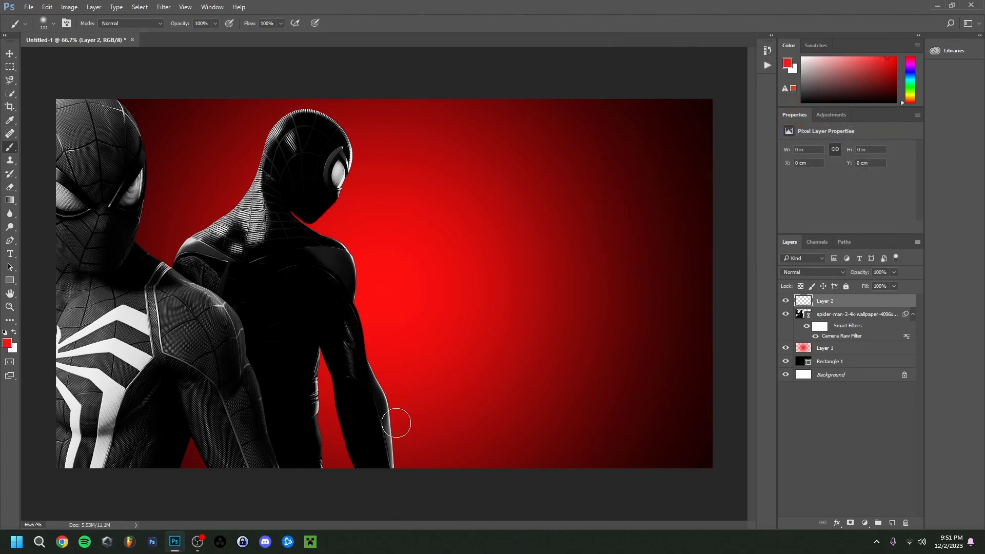
Paint soft red strokes on the new layer along the outer edges of both figures, including the gaps beside their arms.
mouse_move(398, 476)
left_mouse_down()
mouse_move(361, 300)
mouse_move(343, 251)
mouse_move(318, 226)
mouse_move(349, 163)
mouse_move(331, 127)
mouse_move(309, 116)
mouse_move(293, 123)
left_mouse_up()
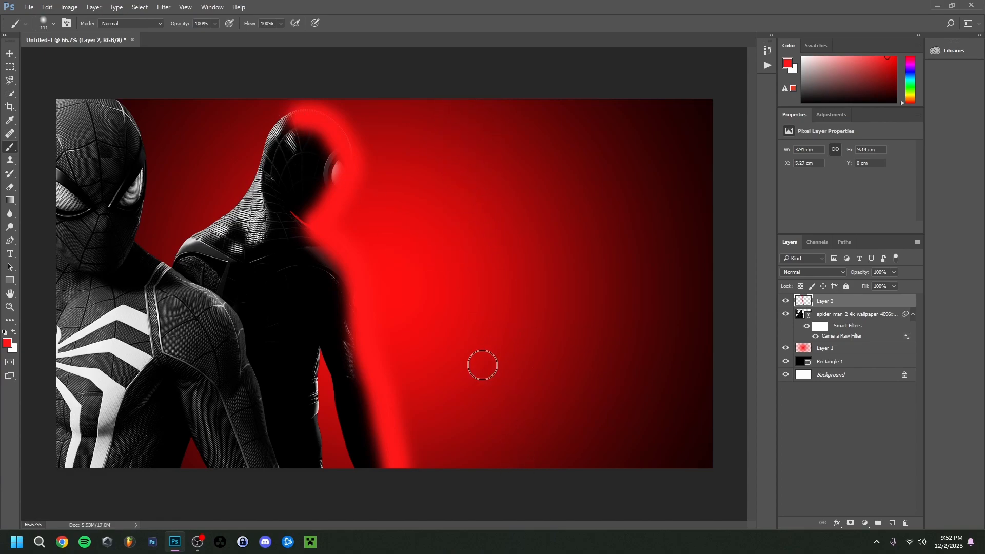
left_click_drag(346, 462, 318, 354)
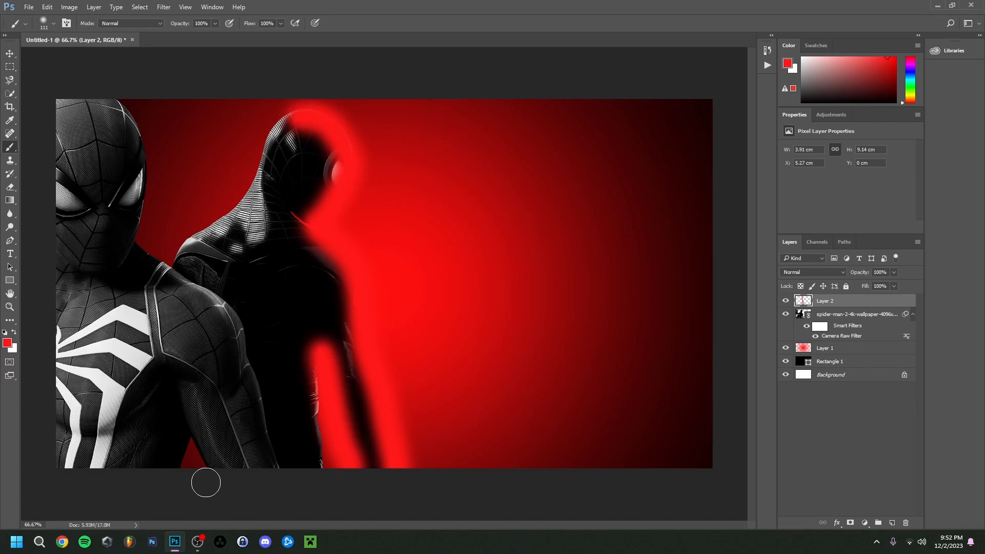
left_click_drag(205, 478, 194, 458)
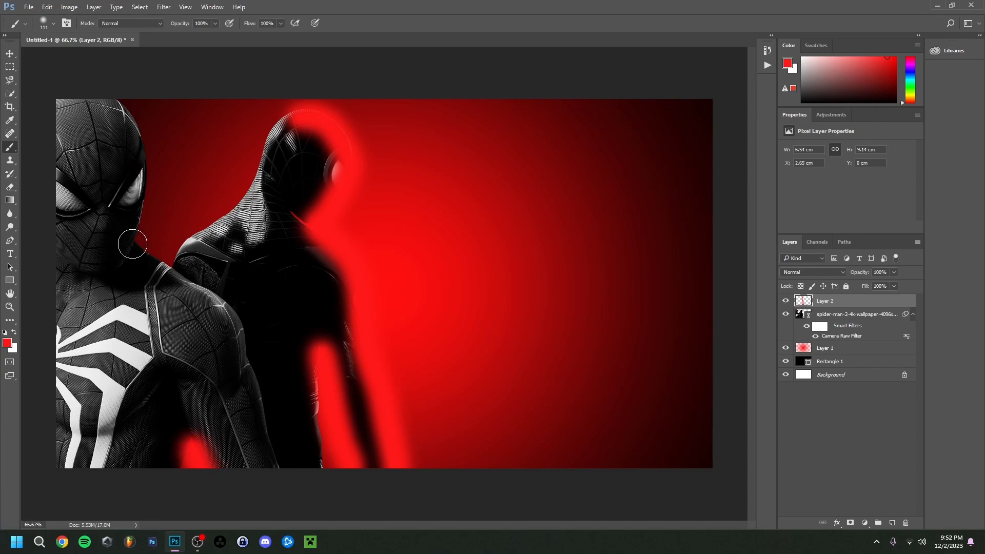
mouse_move(161, 262)
left_mouse_down()
mouse_move(138, 226)
mouse_move(145, 161)
mouse_move(128, 105)
left_mouse_up()
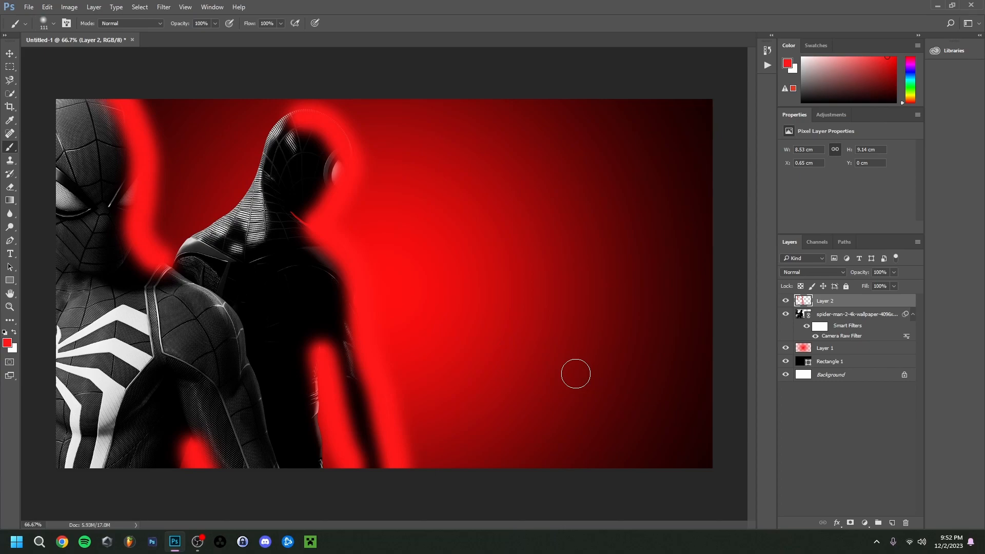
Set the blend mode of the painted red edge layer (Layer 2) to Linear Dodge (Add).
left_click(798, 273)
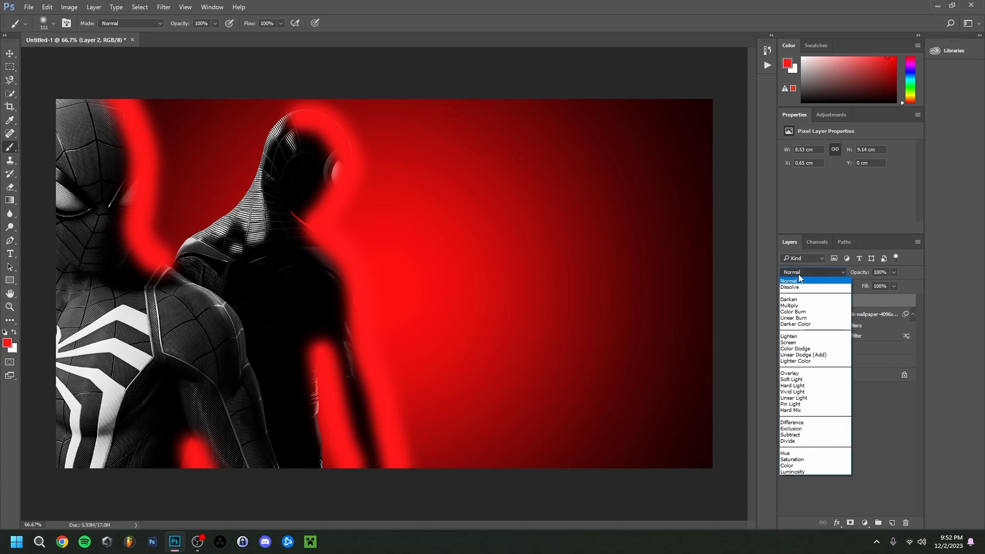
left_click(807, 356)
mouse_move(175, 549)
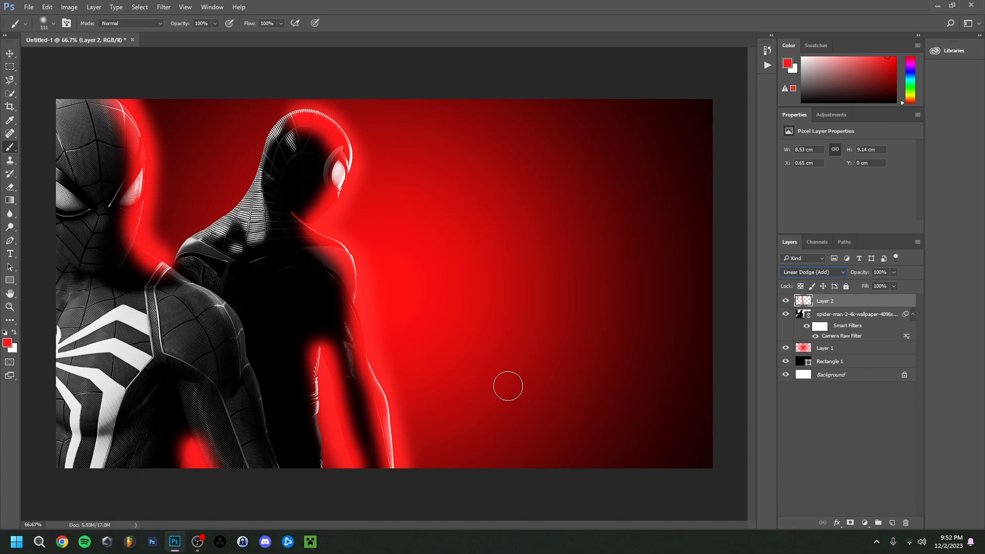
Place the Marvel's_Spider-Man_2_Logo image file into the document above the other layers.
key("v")
left_click(29, 7)
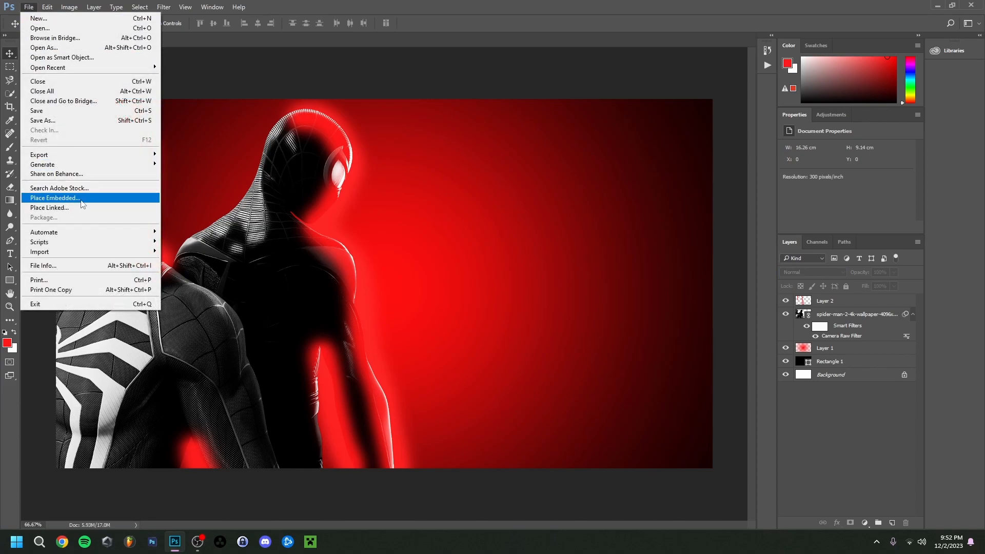
left_click(79, 208)
double_click(193, 200)
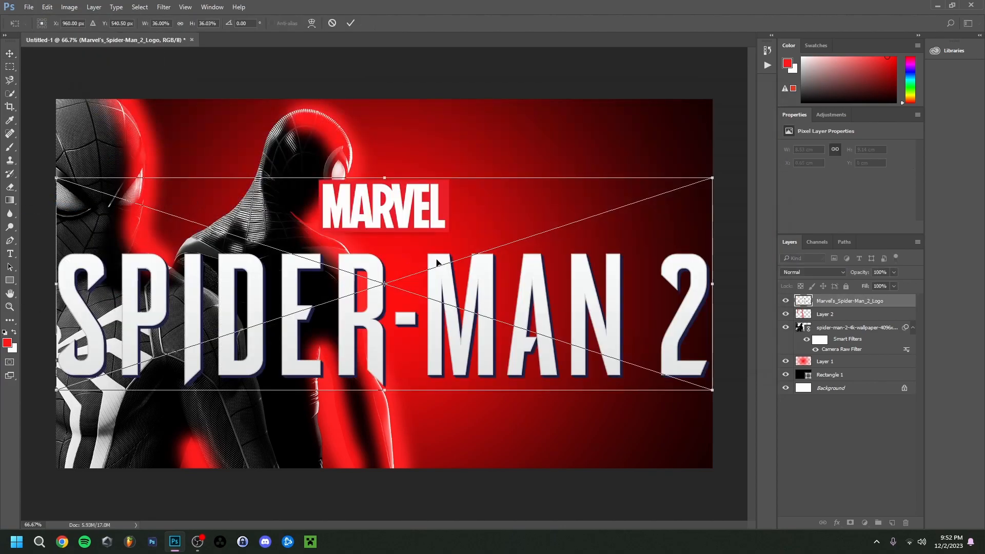
Scale the logo proportionally to about 17.5% and position it in the upper-right area of the canvas beside the second figure's head.
left_click_drag(57, 169, 238, 231)
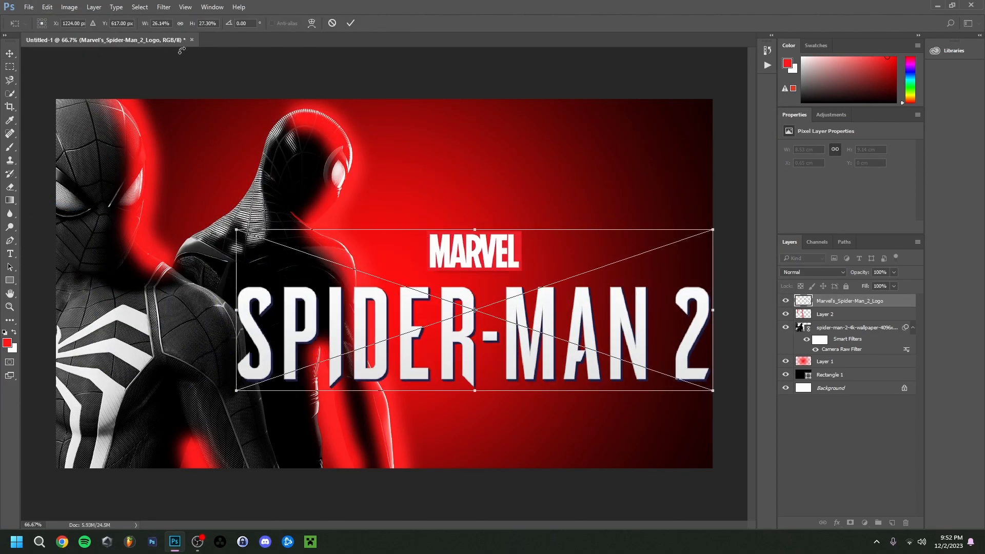
left_click(180, 24)
left_click_drag(236, 233, 407, 288)
left_click_drag(550, 365, 511, 185)
left_click_drag(675, 209, 686, 215)
left_click_drag(620, 191, 621, 194)
mouse_move(177, 547)
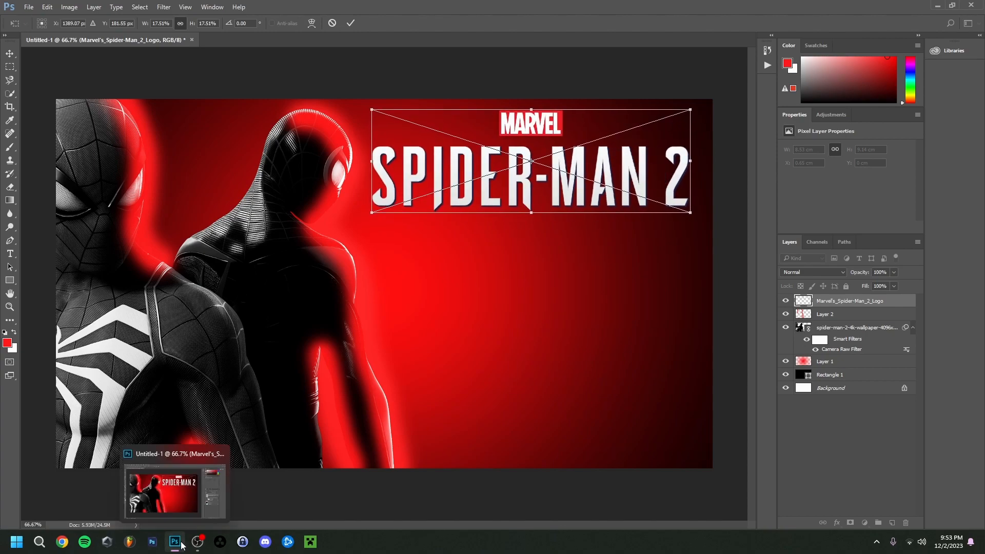
key("Return")
left_click(471, 486)
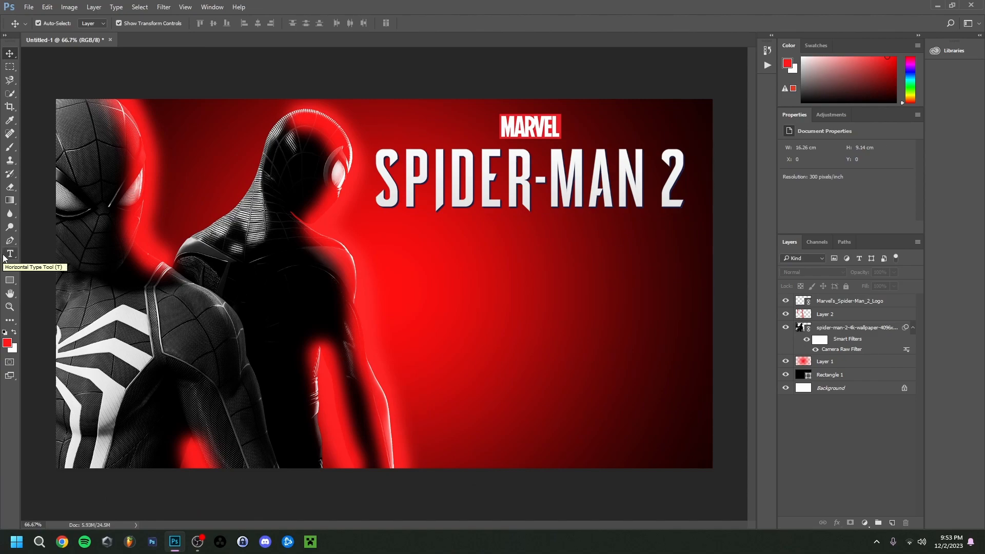
Add a THUMBNAIL text layer below the logo and enlarge it to 40 pt.
left_click(9, 254)
left_click(436, 302)
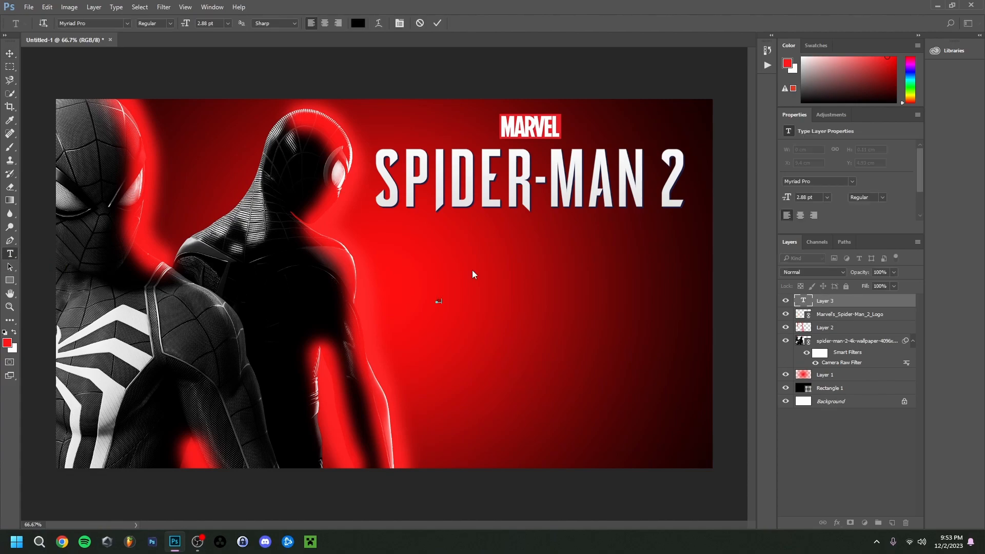
type("50")
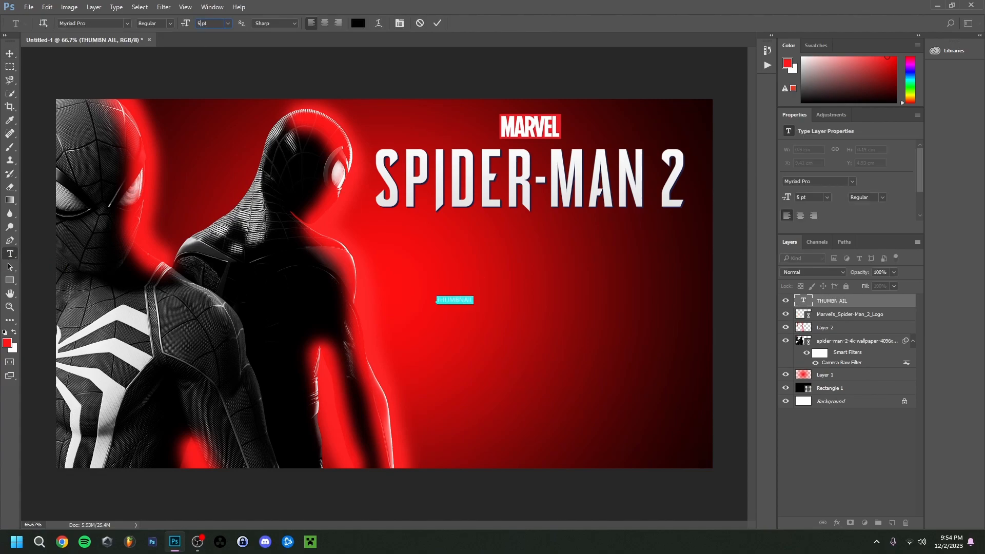
left_click_drag(529, 341, 447, 344)
scroll(204, 26, "down", 8)
scroll(204, 26, "down", 2)
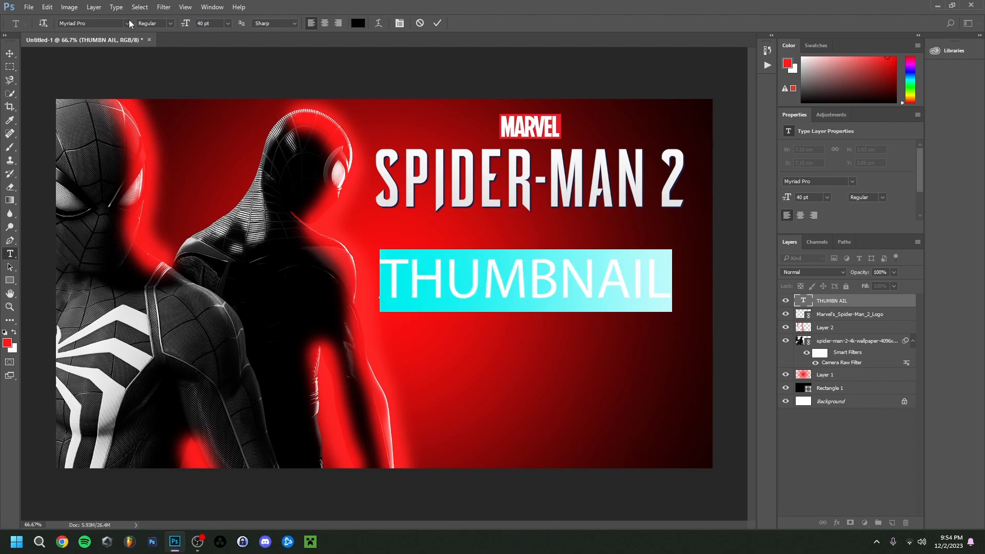
Change the THUMBNAIL text's font to JUSTICE LEAGUE and its colour to white (ffffff).
left_click(128, 23)
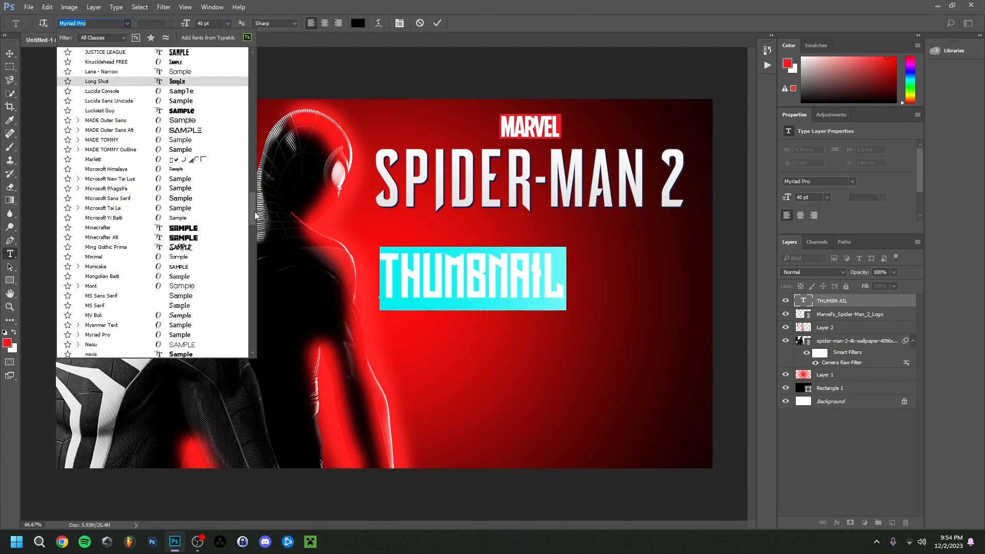
scroll(255, 214, "up", 6)
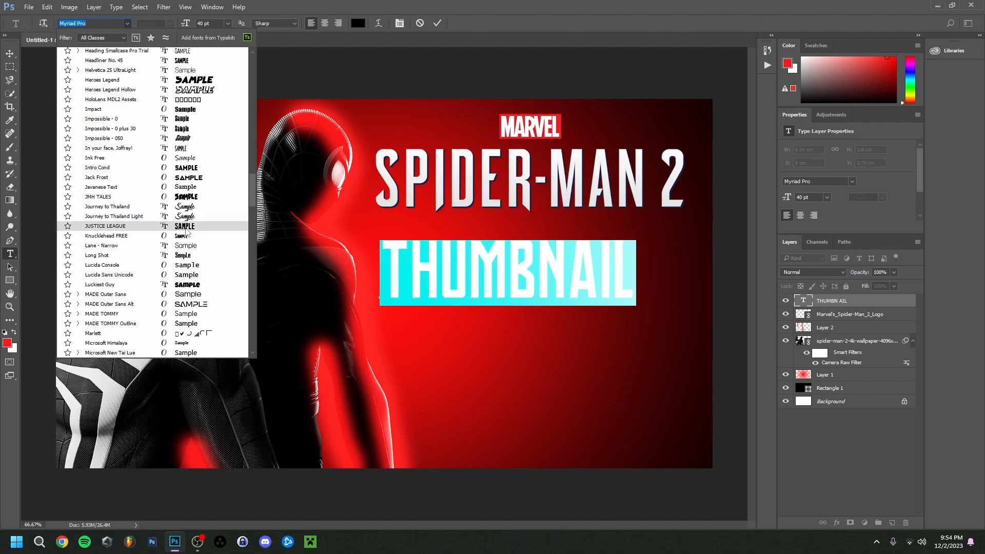
left_click(186, 229)
left_click_drag(637, 283, 333, 267)
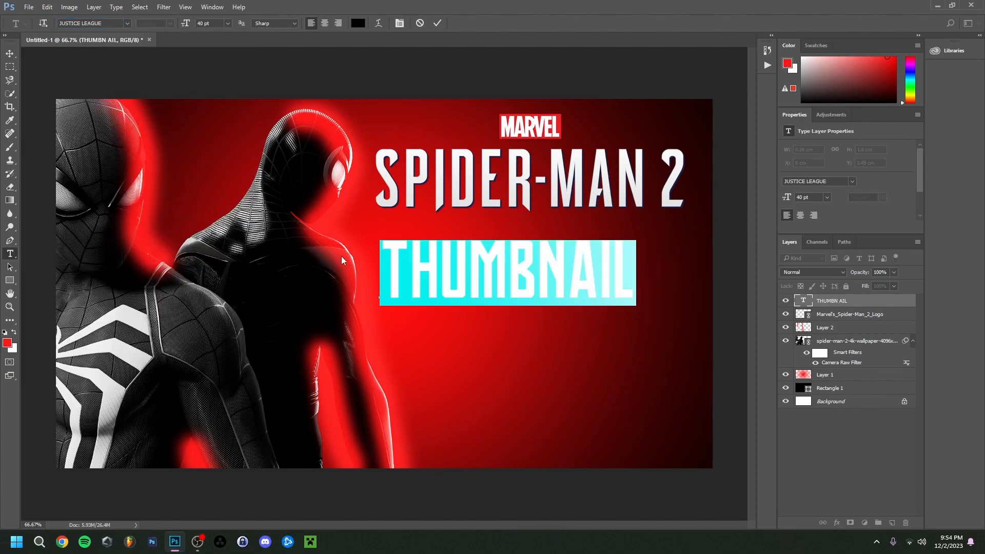
left_click(358, 23)
left_click(623, 86)
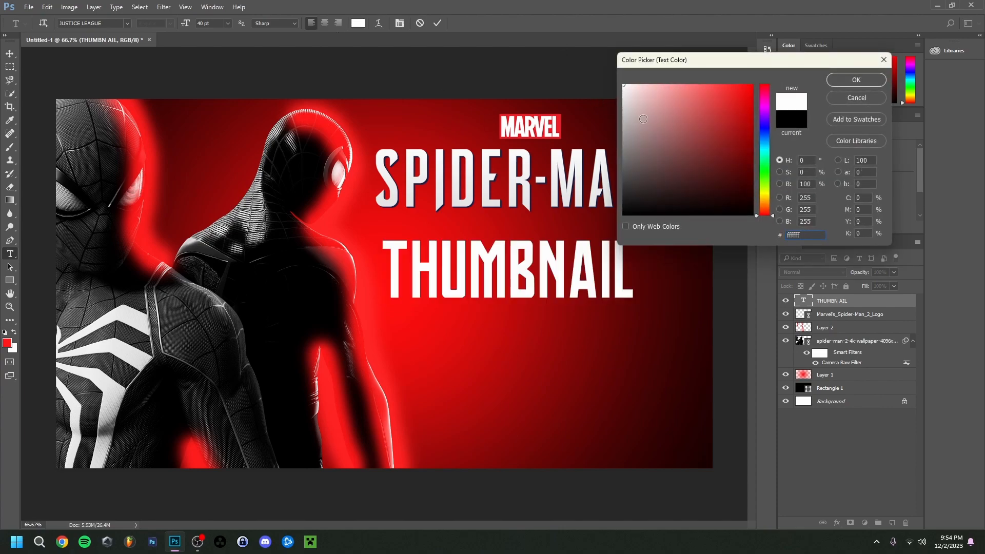
left_click(855, 80)
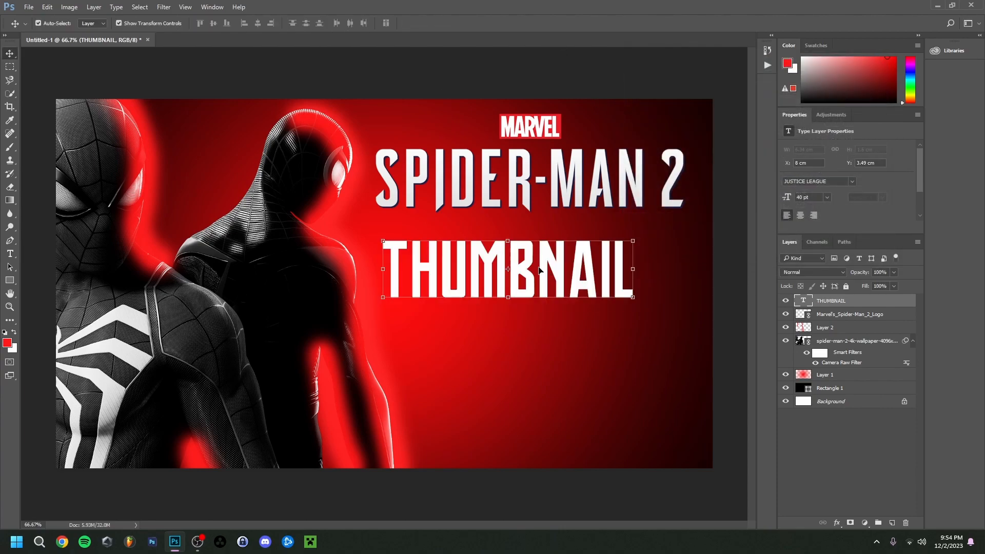
Move THUMBNAIL slightly lower and add a separate TUTORIAL text layer directly beneath it.
left_click_drag(526, 271, 547, 291)
key("t")
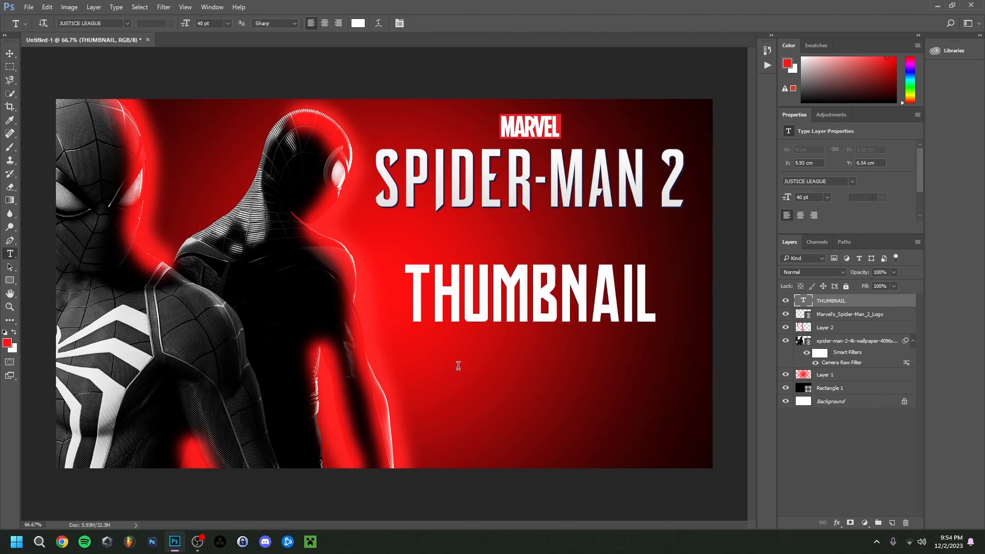
left_click(457, 366)
type("TUTORIAL")
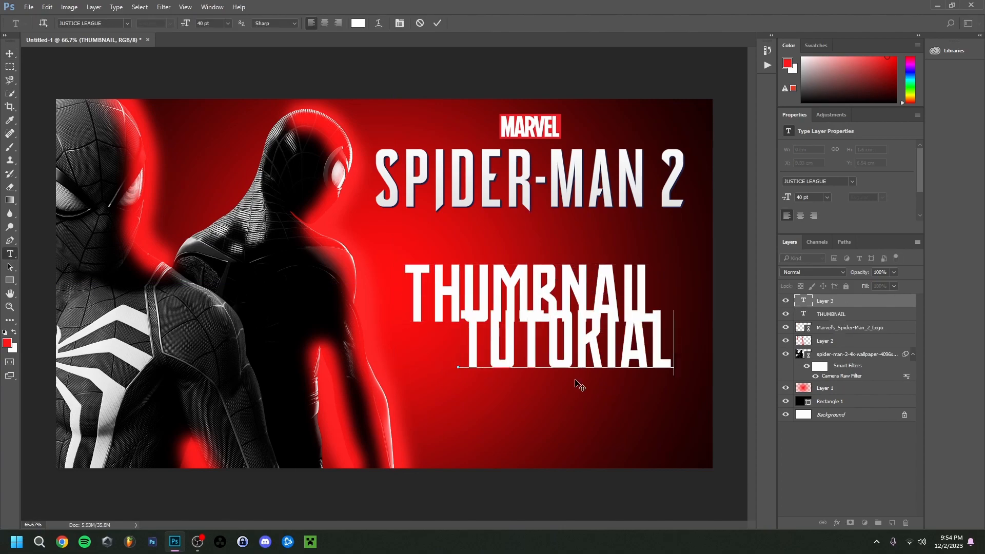
left_click_drag(576, 385, 539, 406)
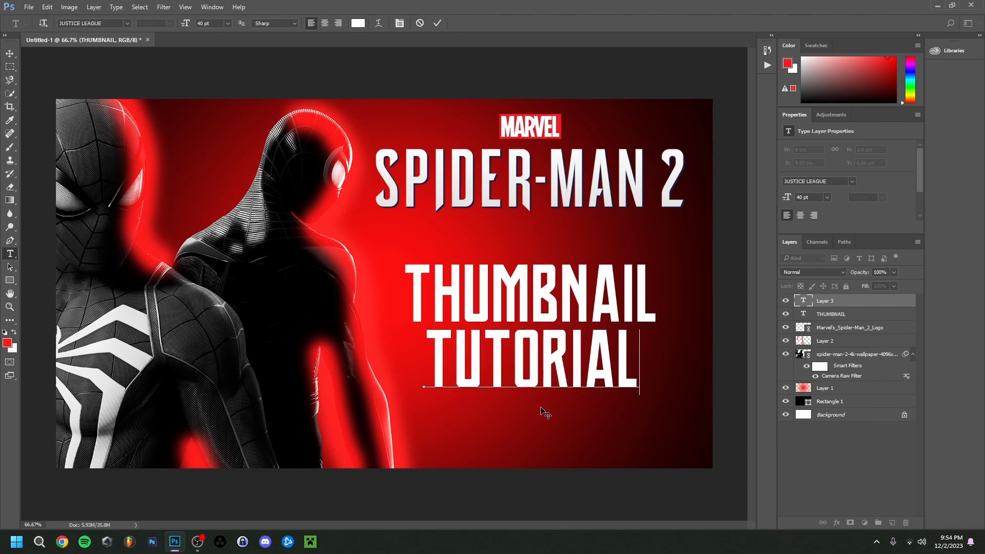
Resize the TUTORIAL text to 37 pt and the THUMBNAIL text to 45 pt, centring the two lines on each other below the logo.
key("ctrl+a")
key("Down")
key("Down")
key("Down")
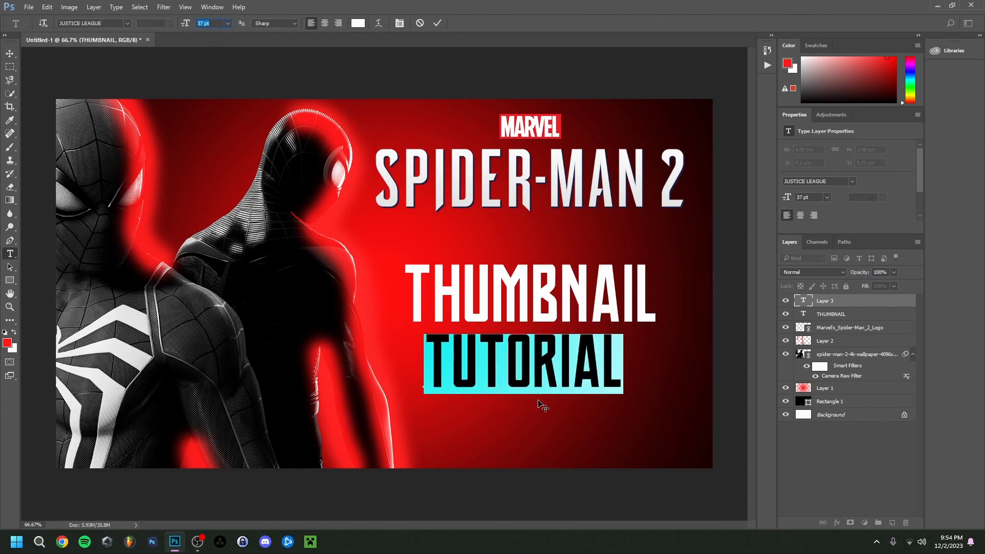
left_click_drag(541, 407, 553, 403)
key("ctrl+Return")
left_click_drag(651, 293, 344, 266)
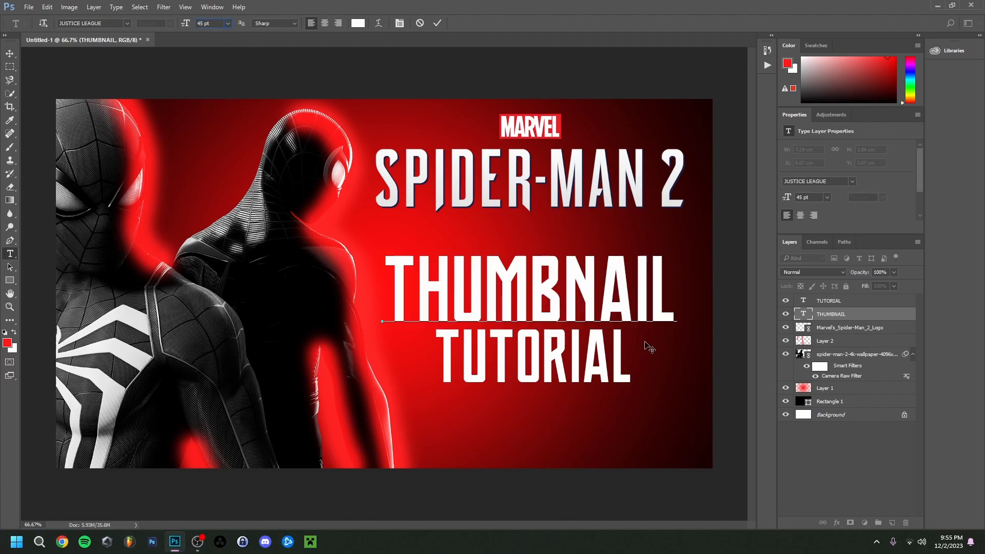
left_click_drag(645, 342, 648, 344)
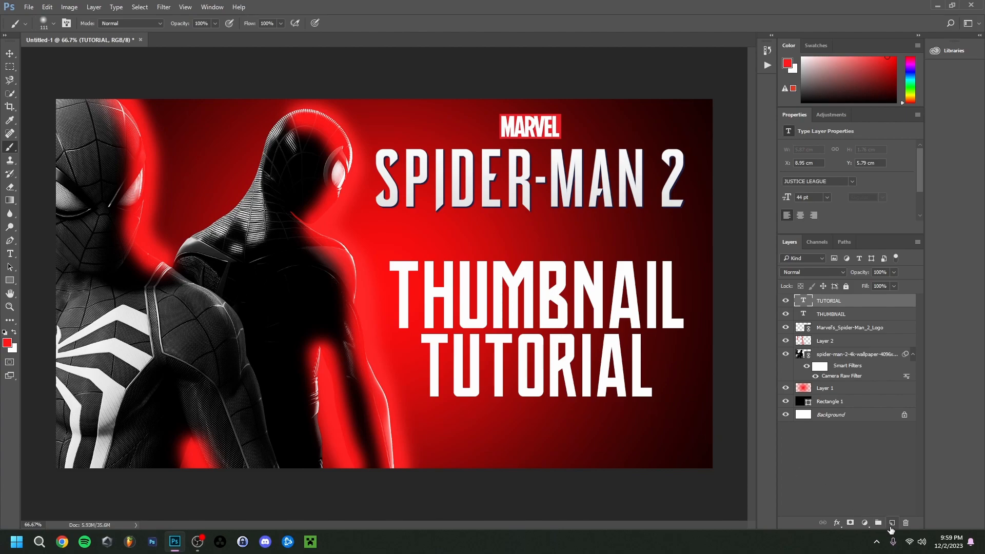
Add a layer above the text and paint a lighter red glow over the canvas's lower-right area with a soft 1102 px brush.
left_click(892, 523)
left_click(788, 63)
left_click_drag(739, 86, 732, 79)
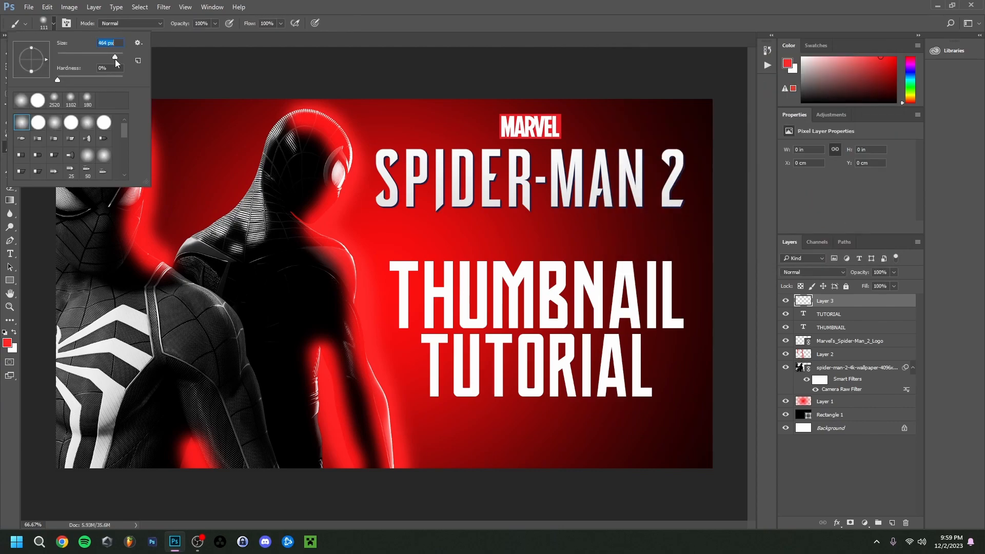
left_click(540, 467)
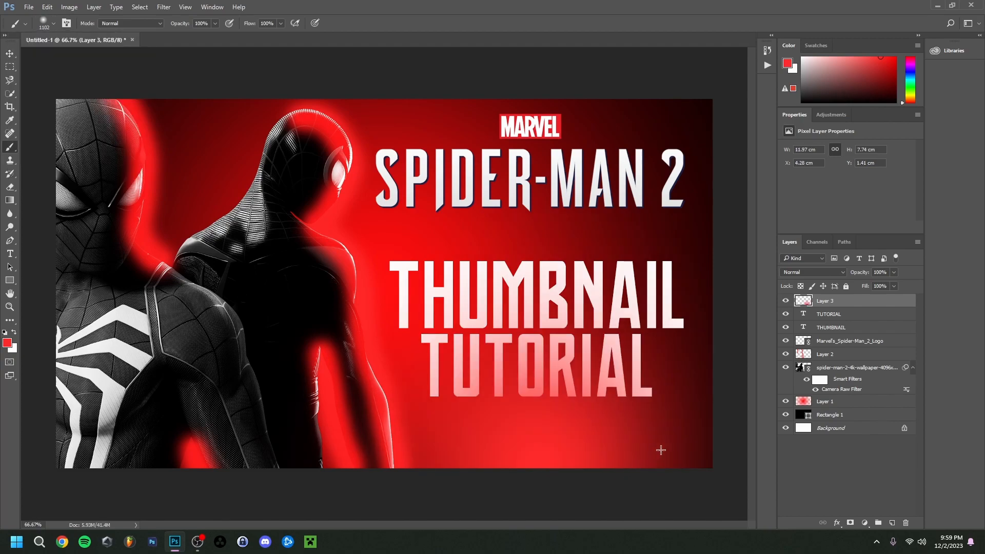
left_click(709, 341)
left_click(710, 332)
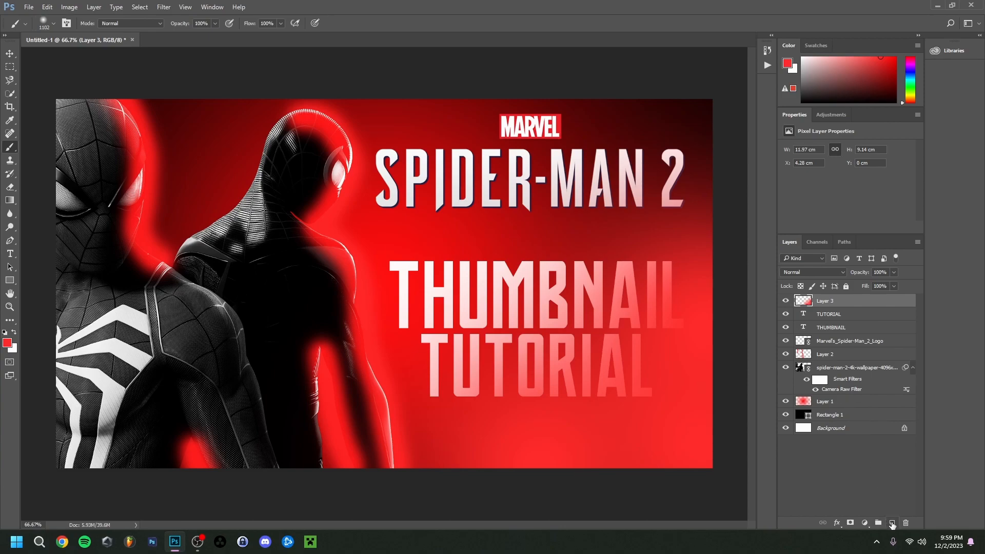
Add another layer above the glow and prepare a much smaller soft brush with white (ffffff) as the foreground colour.
left_click(892, 523)
left_click(14, 333)
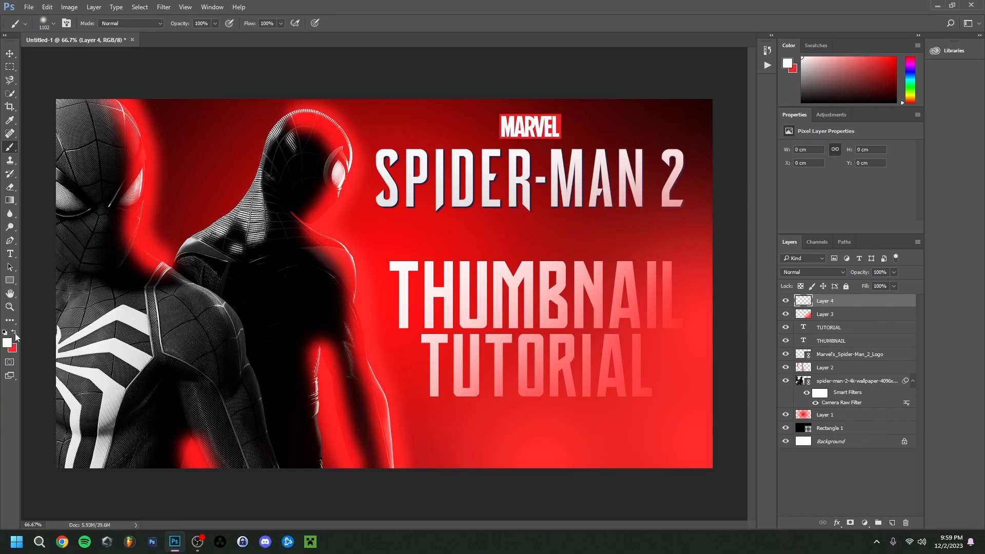
left_click(8, 345)
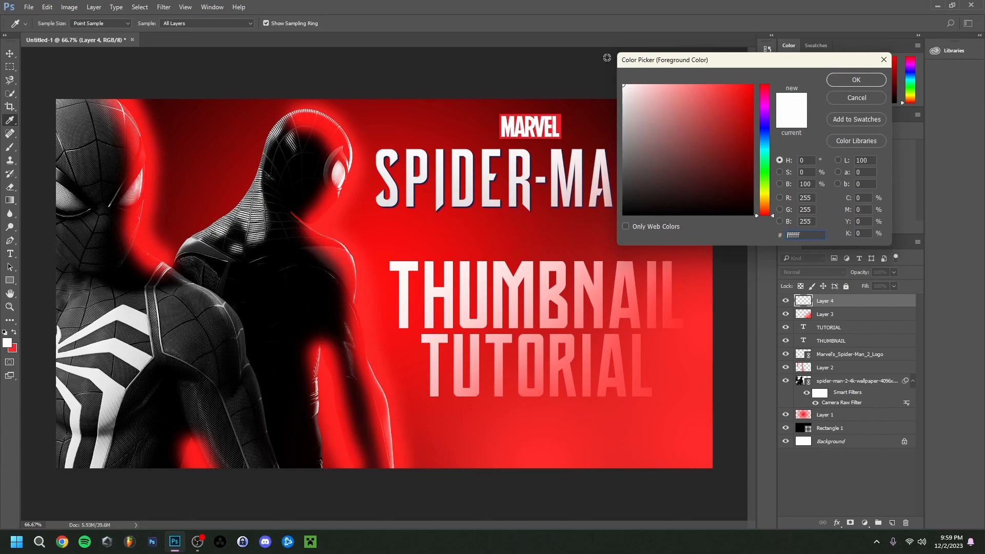
left_click(852, 82)
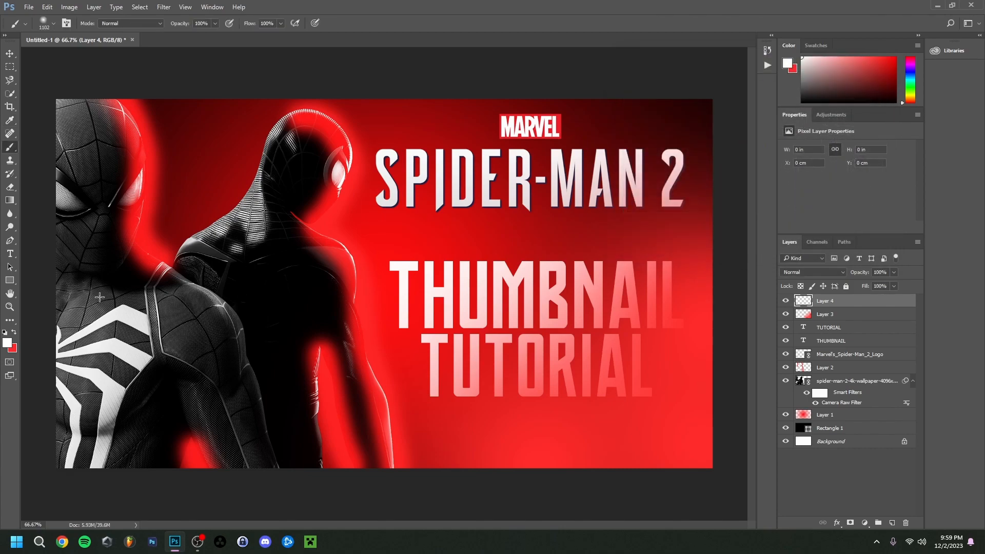
left_click(44, 25)
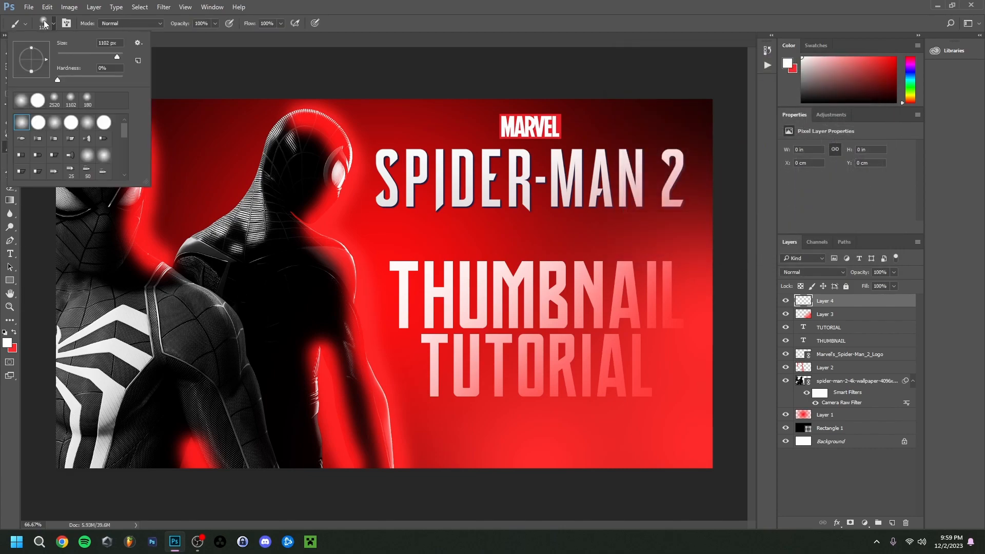
left_click_drag(85, 53, 85, 57)
key("Return")
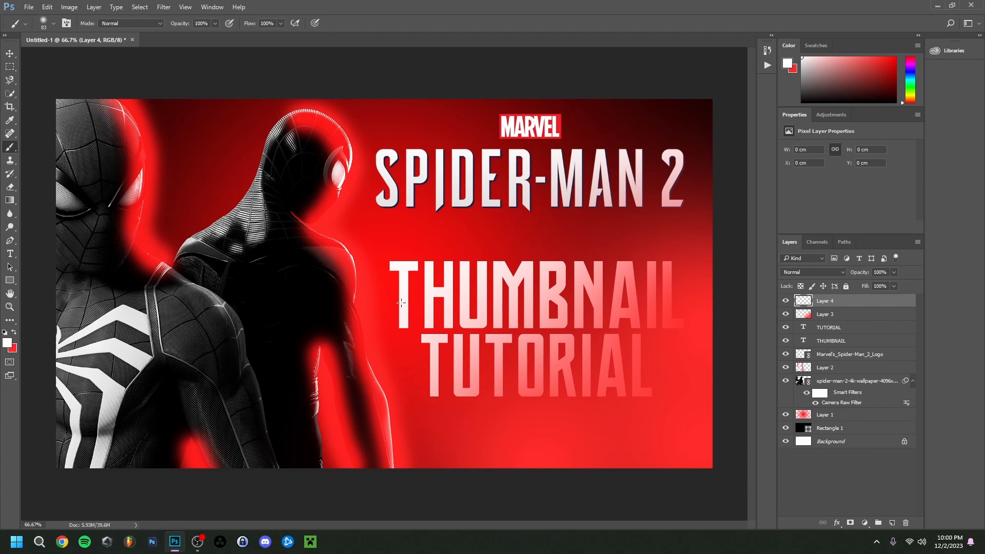
Paint parallel diagonal white strokes across the THUMBNAIL TUTORIAL text and set their layer's blend mode to Overlay.
mouse_move(400, 303)
left_mouse_down()
mouse_move(493, 384)
mouse_move(585, 398)
left_mouse_up()
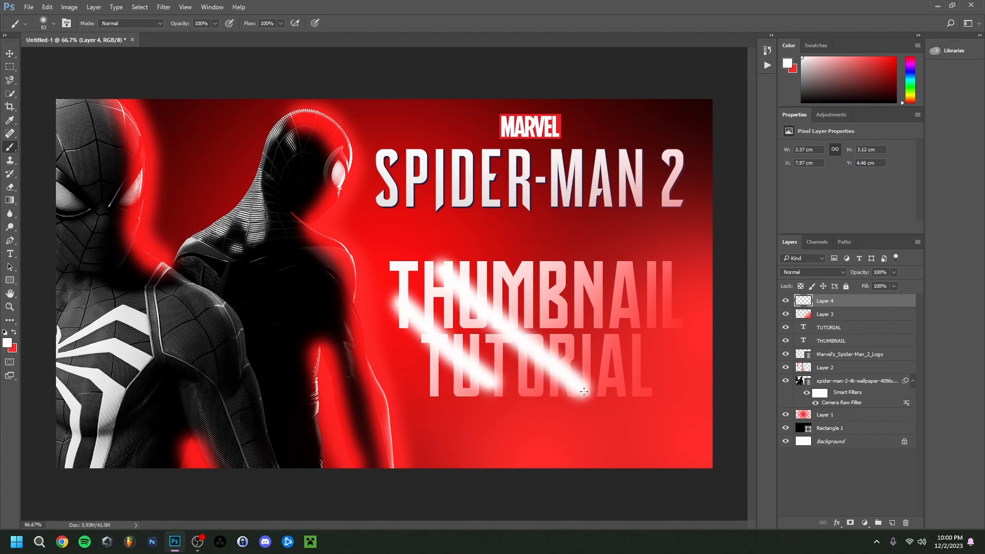
left_click_drag(535, 263, 641, 359)
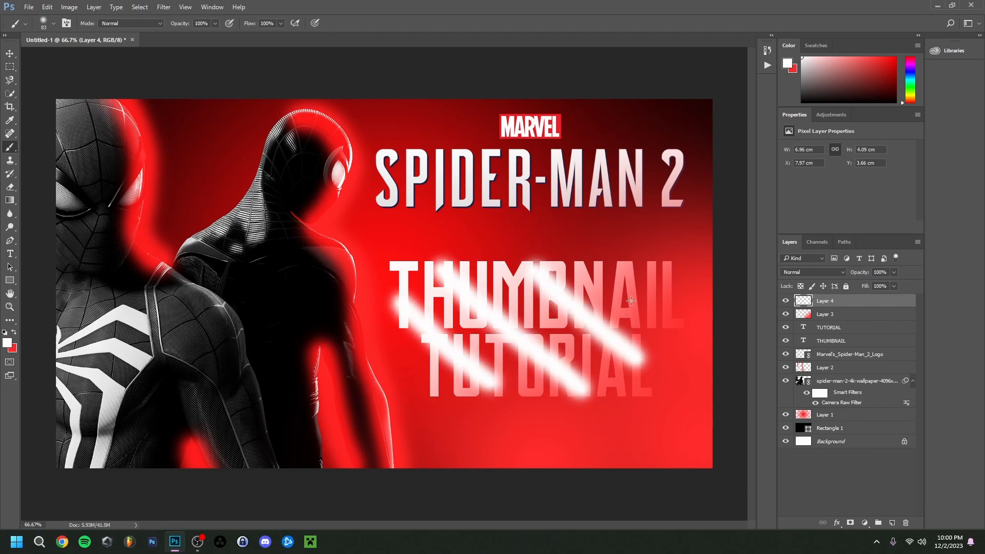
left_click_drag(616, 273, 674, 320)
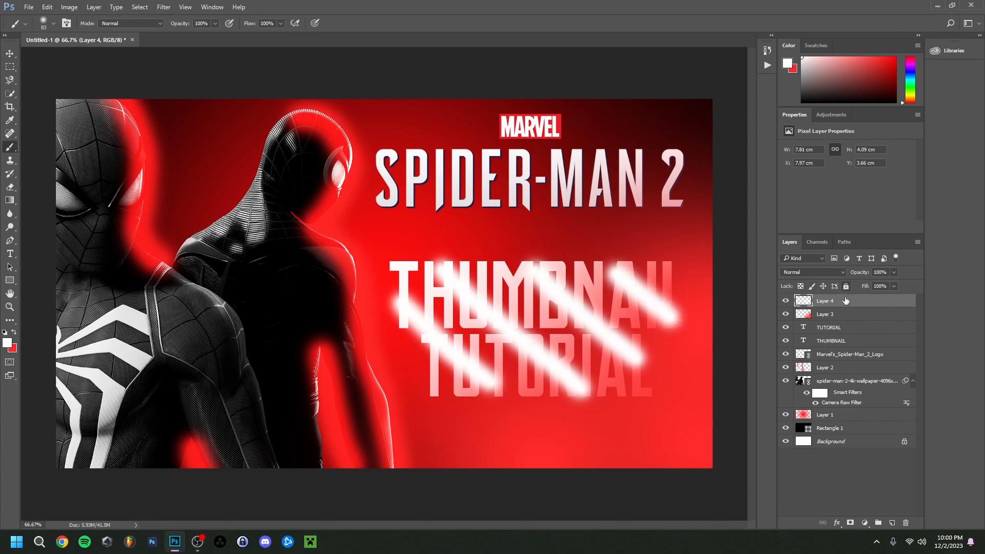
left_click(802, 272)
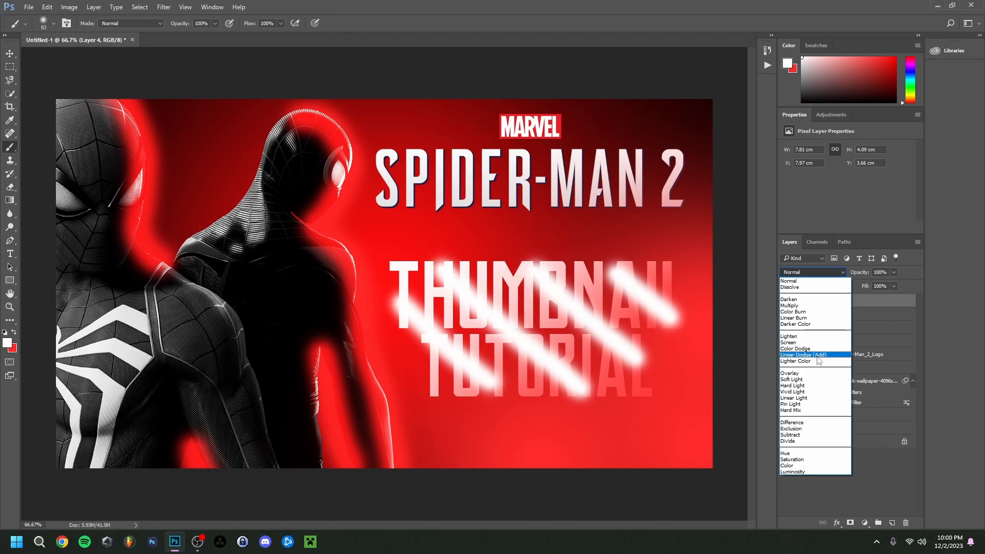
left_click(791, 374)
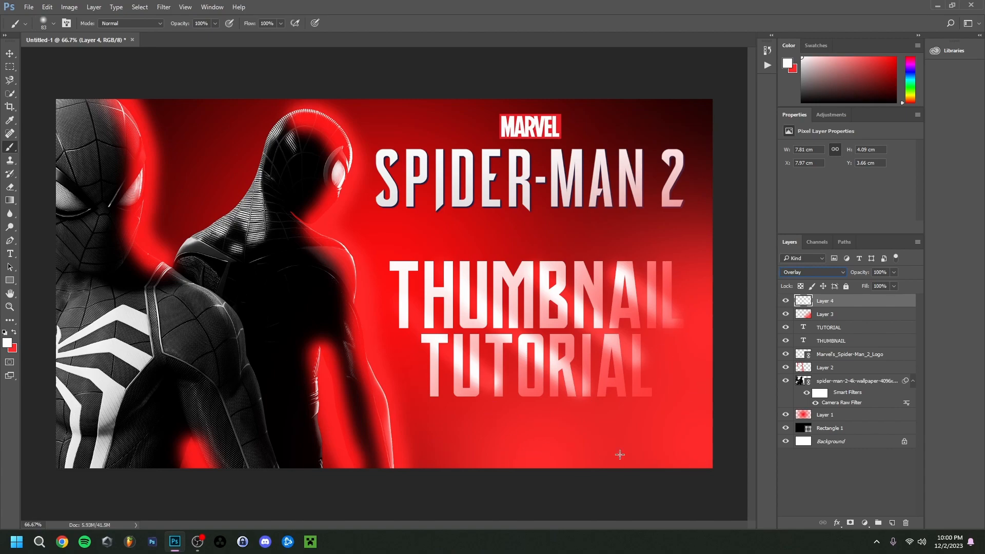